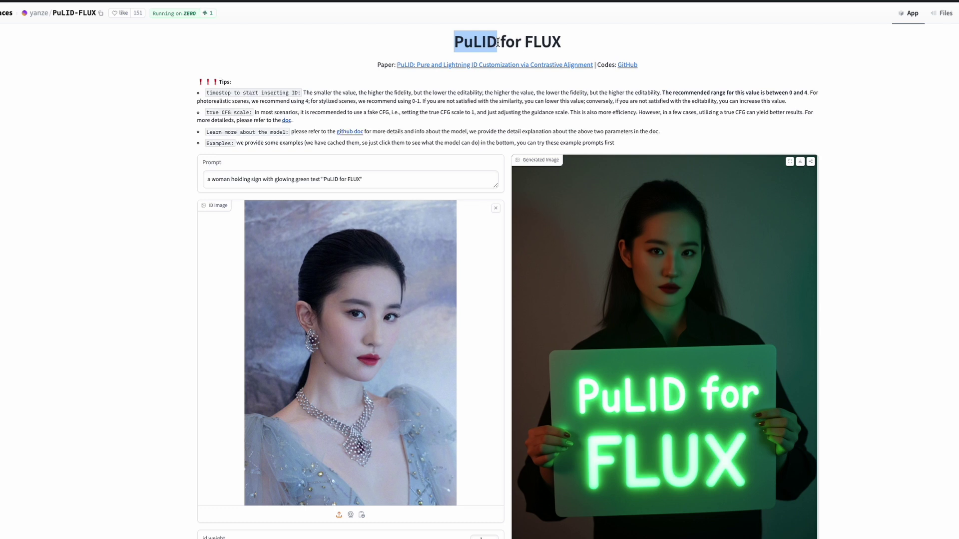
Highlight the 'PuLID for FLUX' heading and the glowing-sign prompt text in the README
drag(453, 42, 581, 44)
click(581, 44)
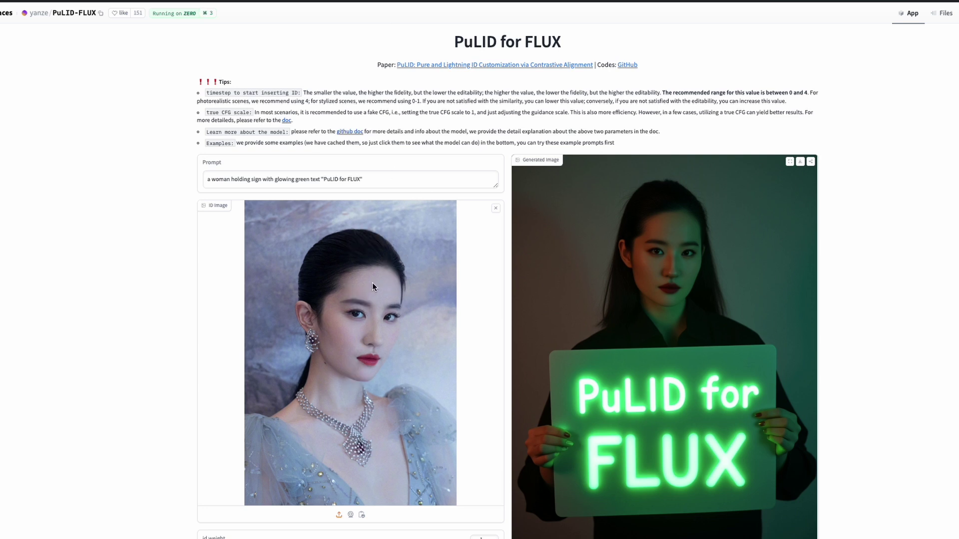
click(274, 185)
key(ctrl+a)
key(End)
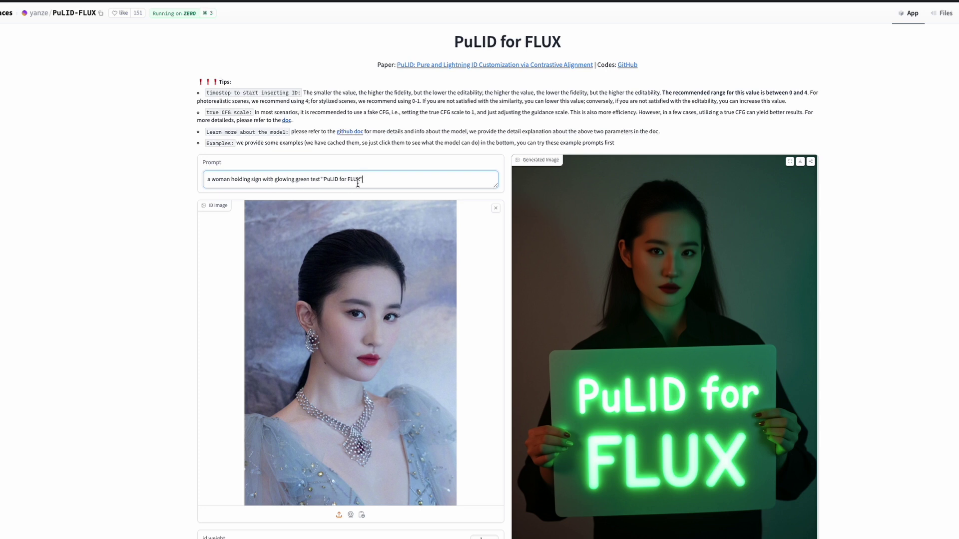
scroll(359, 212, down, 1)
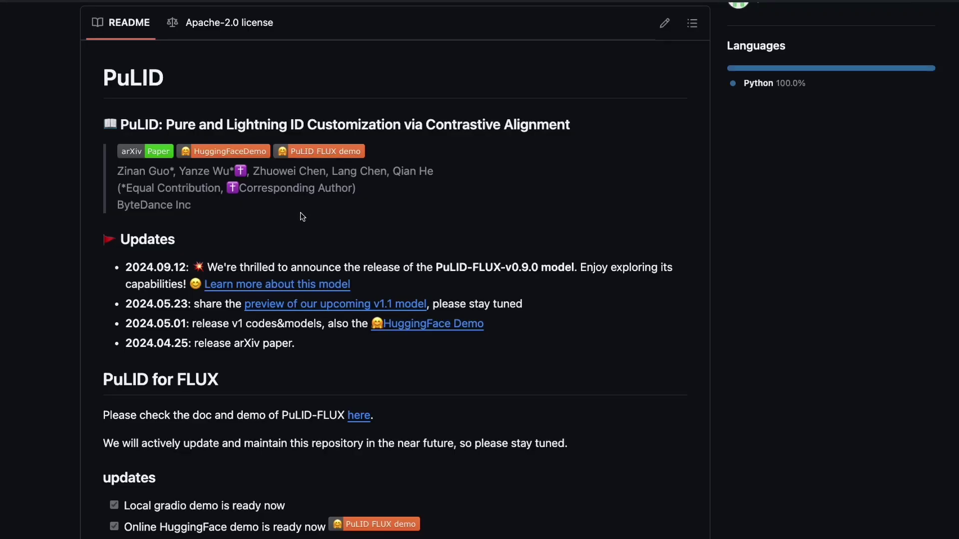
Open the PuLID arXiv paper from the README badge, landing on its Figure 2 methods overview
drag(120, 125, 579, 126)
double_click(182, 124)
click(579, 126)
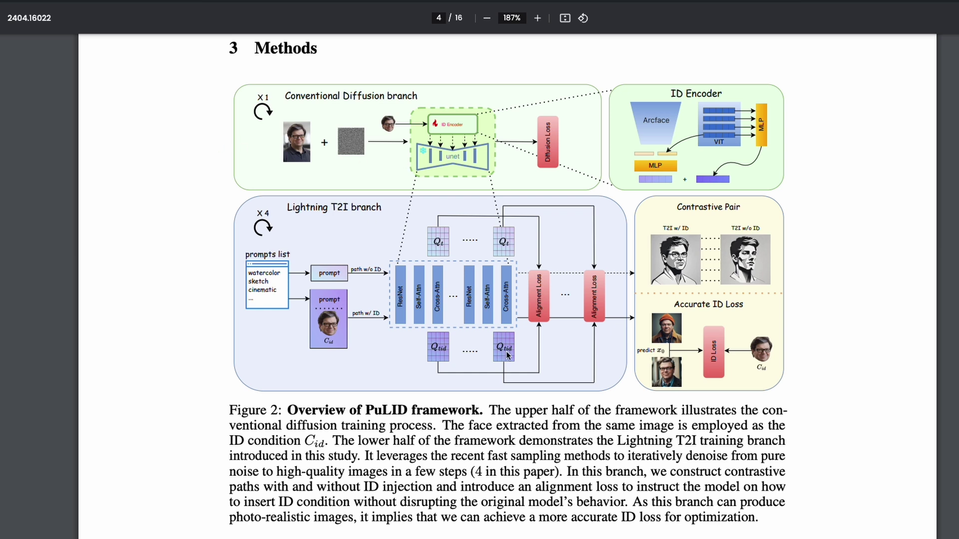
Highlight the Figure 2 caption sentences, then return to page 1 and select 'ByteDance'
drag(490, 411, 324, 440)
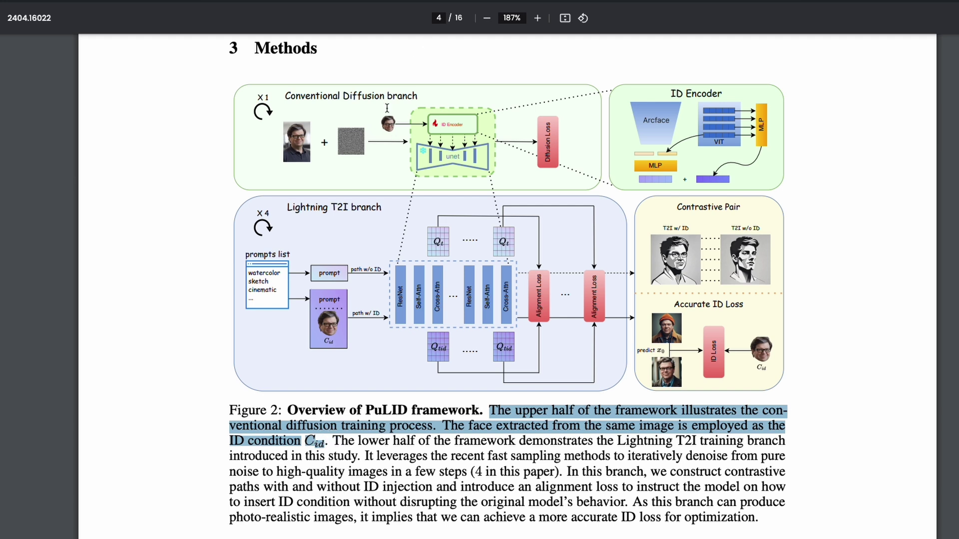
click(337, 442)
drag(336, 442, 798, 441)
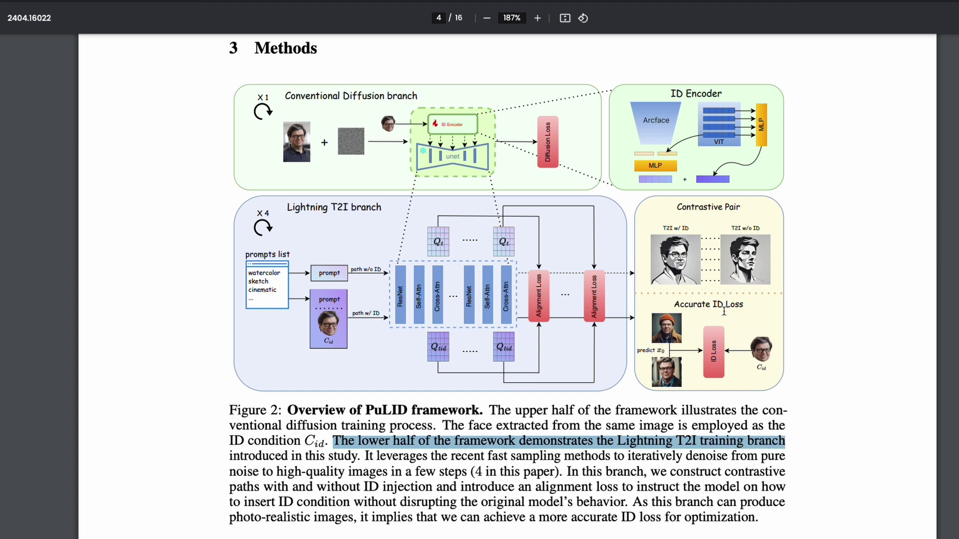
key(Home)
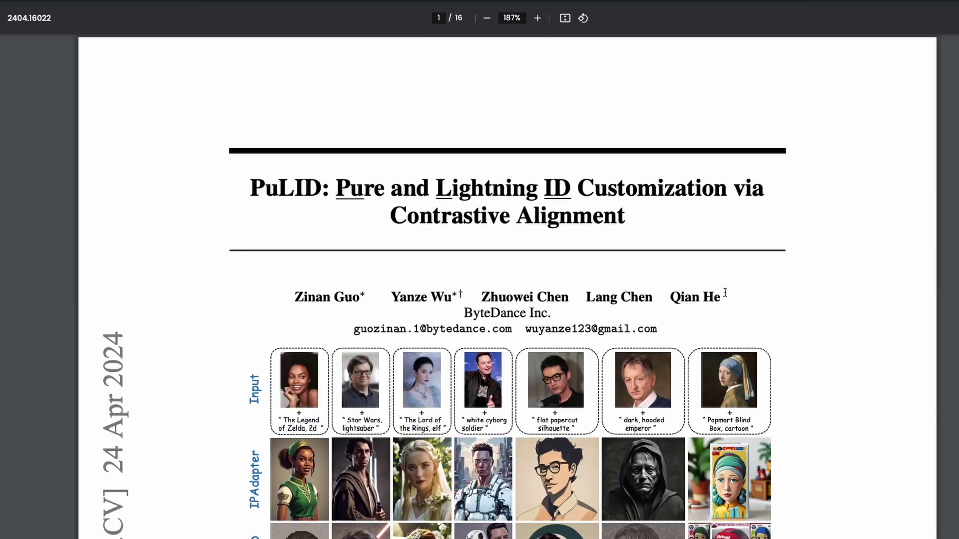
double_click(468, 312)
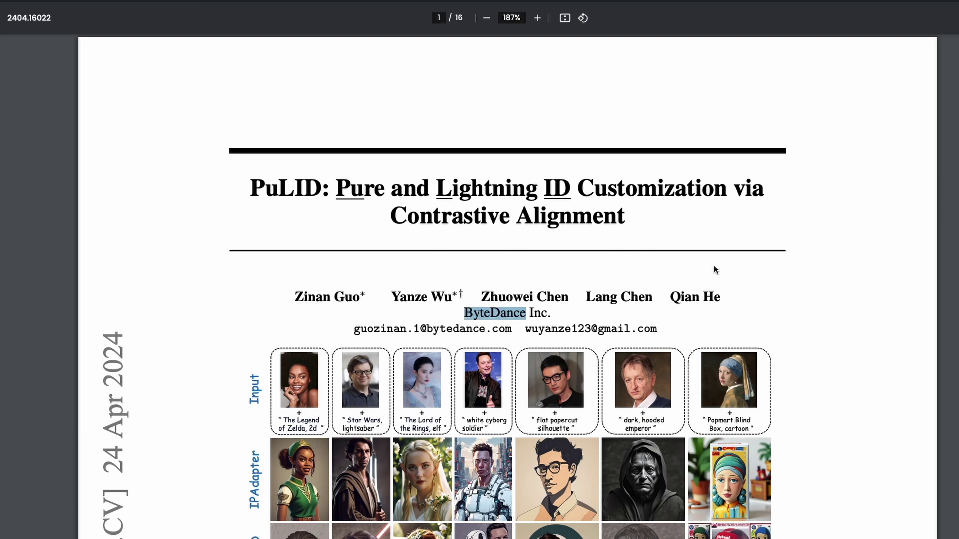
Return to page 4's Figure 2, highlighting its prompt labels and the caption's phrase about not disrupting the model
scroll(723, 272, down, 20)
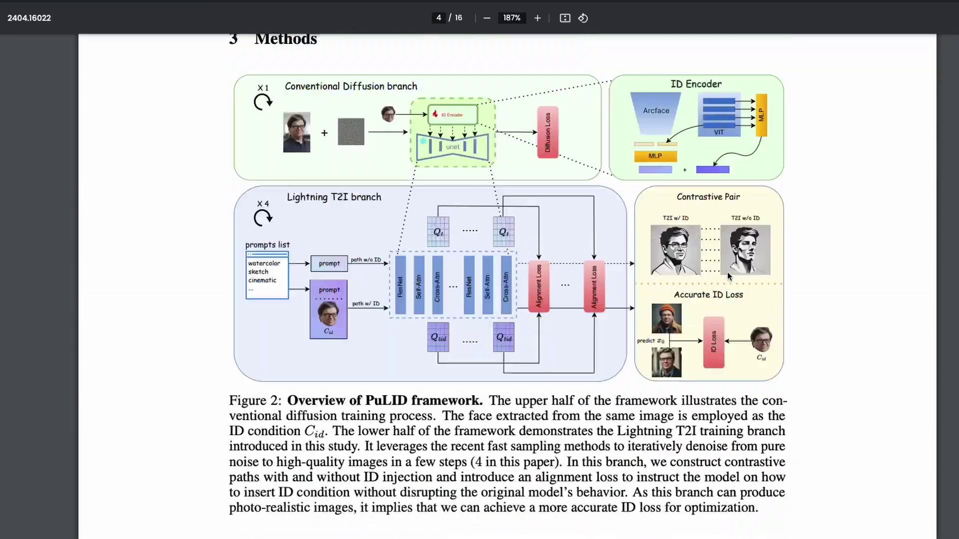
scroll(728, 275, down, 2)
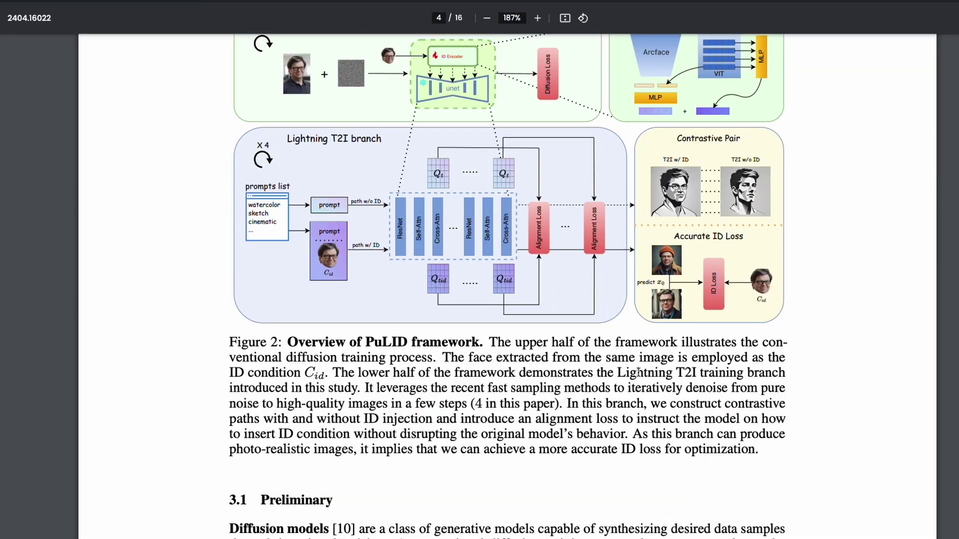
scroll(639, 372, up, 1)
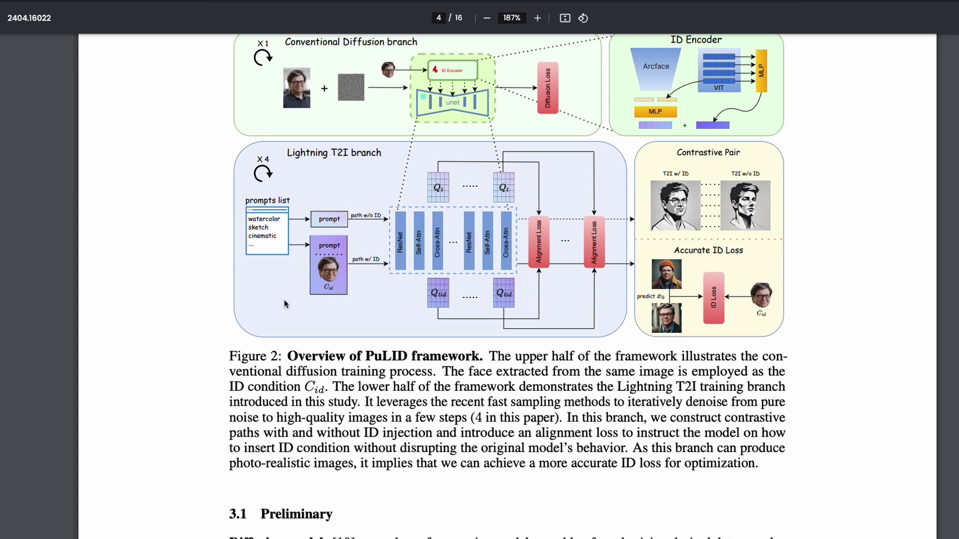
scroll(286, 304, up, 1)
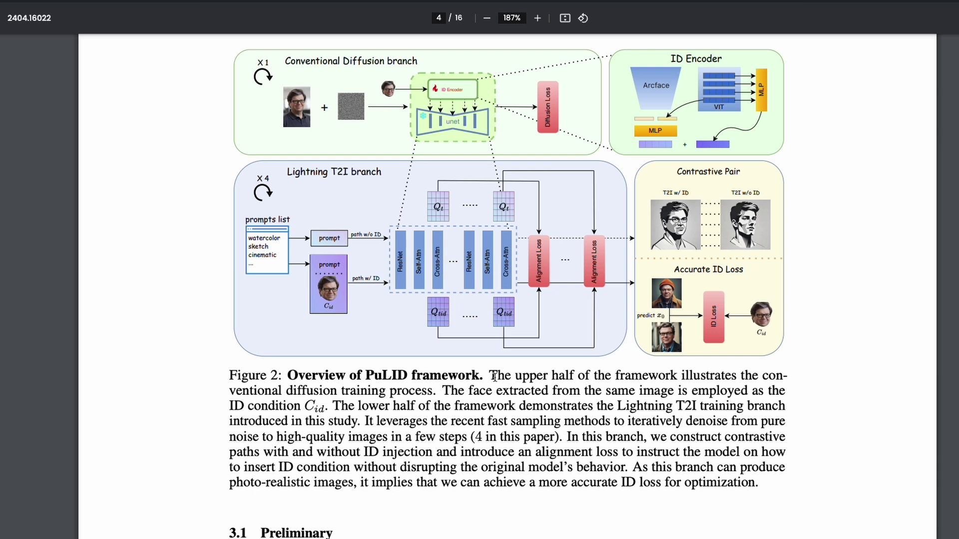
scroll(455, 361, up, 1)
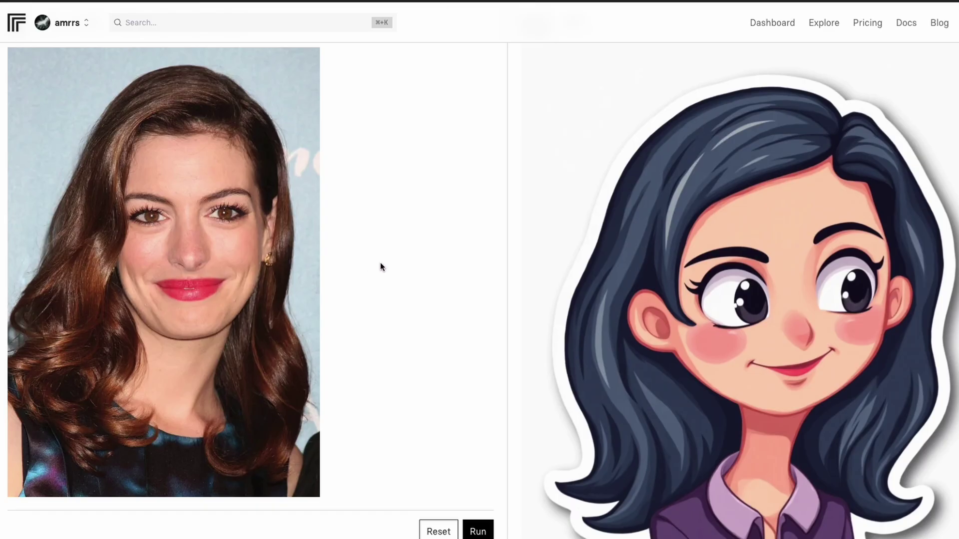
scroll(381, 262, down, 5)
triple_click(40, 402)
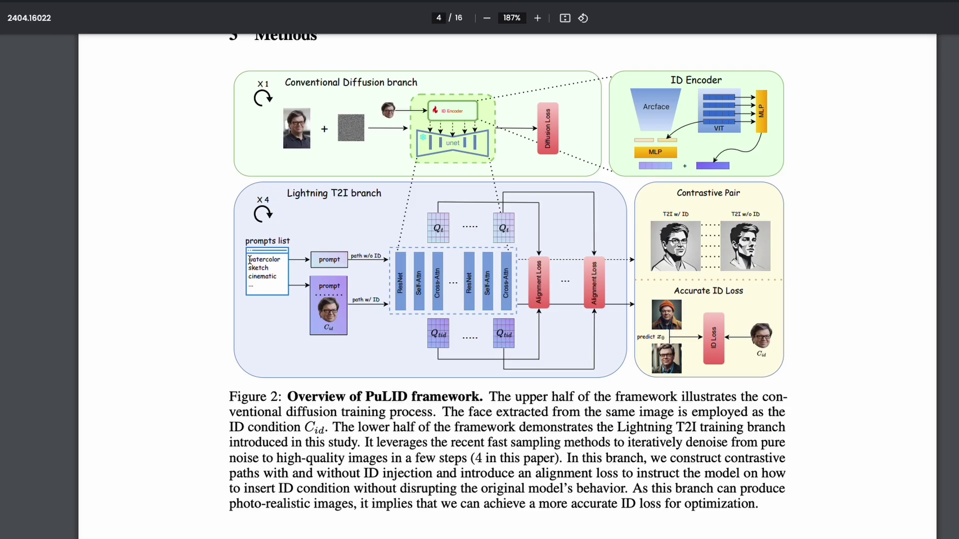
drag(250, 260, 282, 287)
click(281, 283)
drag(267, 488, 372, 488)
drag(372, 489, 630, 489)
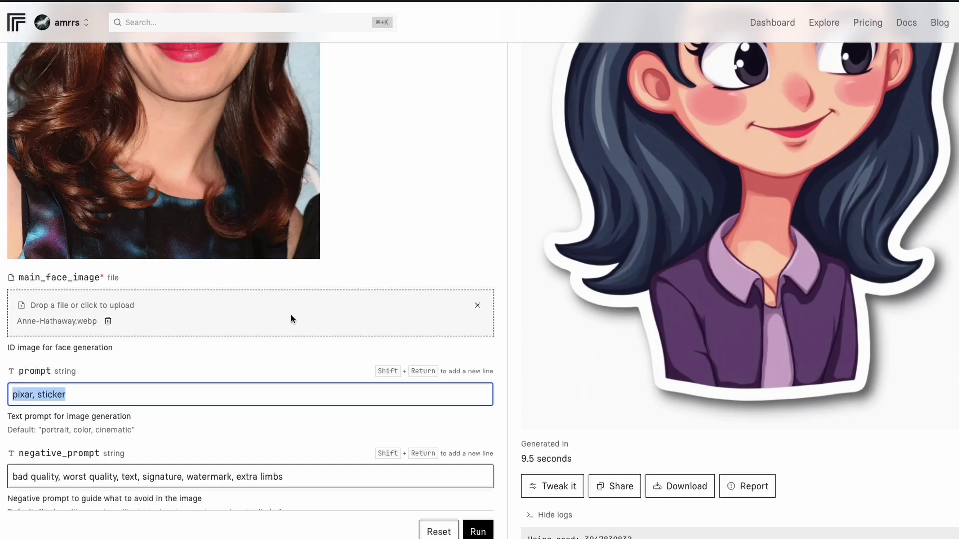
scroll(291, 315, up, 6)
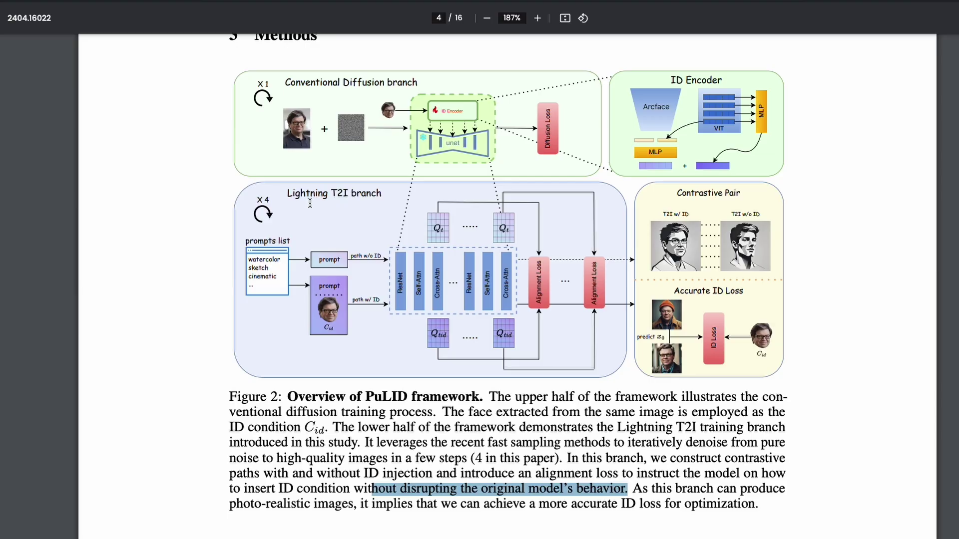
Browse the PuLID-FLUX Space settings, highlighting the tip about the timestep to start inserting ID
scroll(310, 203, up, 1)
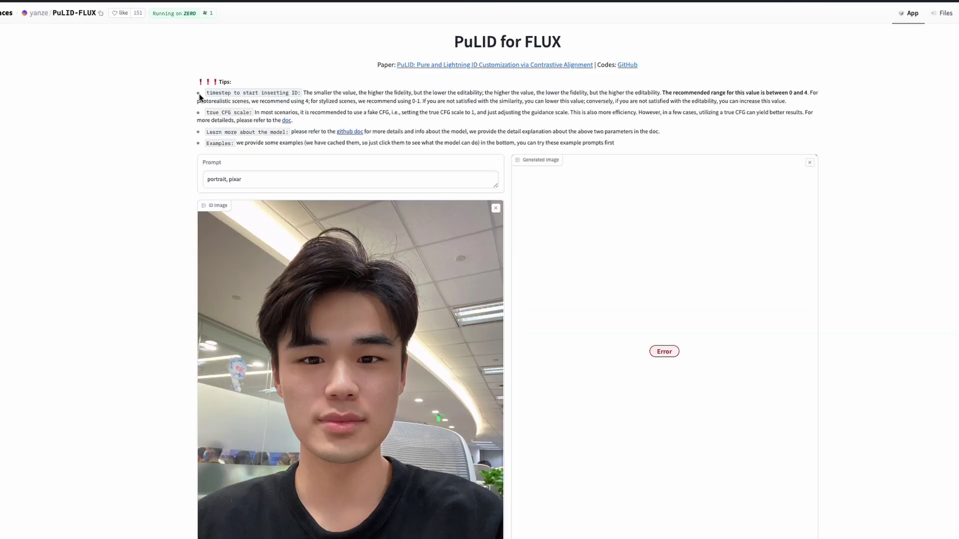
mouse_move(199, 94)
mouse_down()
mouse_move(338, 93)
mouse_move(209, 92)
mouse_up()
click(337, 92)
click(213, 93)
scroll(305, 233, down, 6)
scroll(304, 234, down, 4)
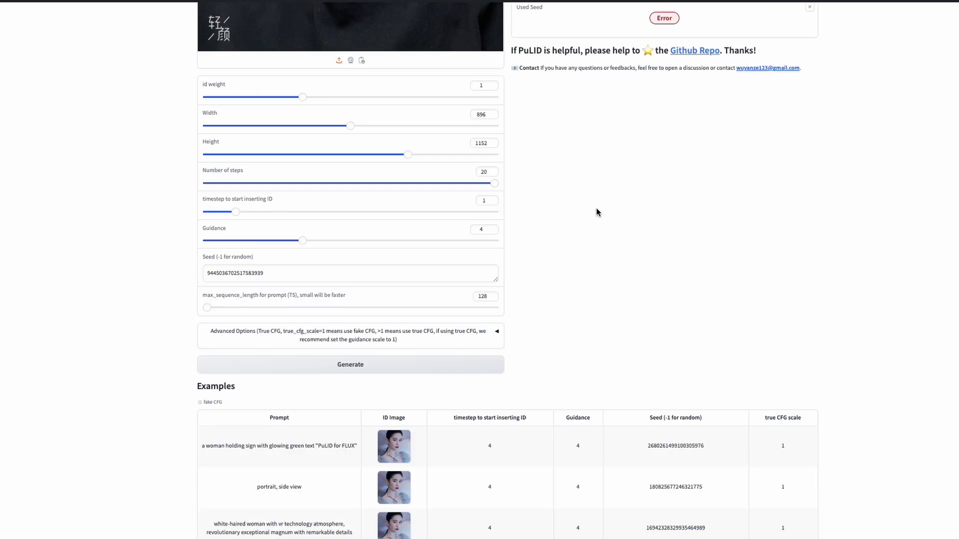
scroll(596, 212, up, 10)
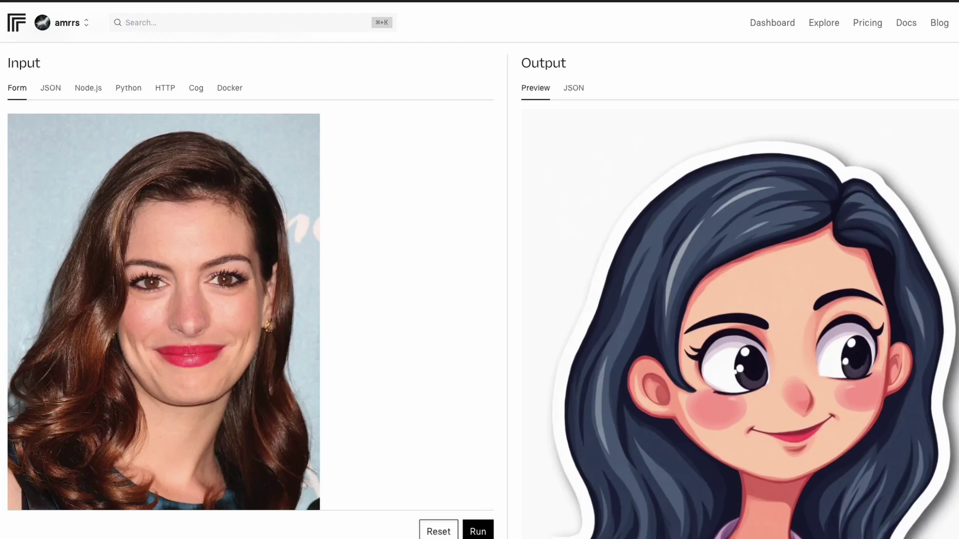
Reload flux-pulid to restore the 'portrait of man, neon color, cinematic' example with an empty face image
scroll(361, 202, up, 3)
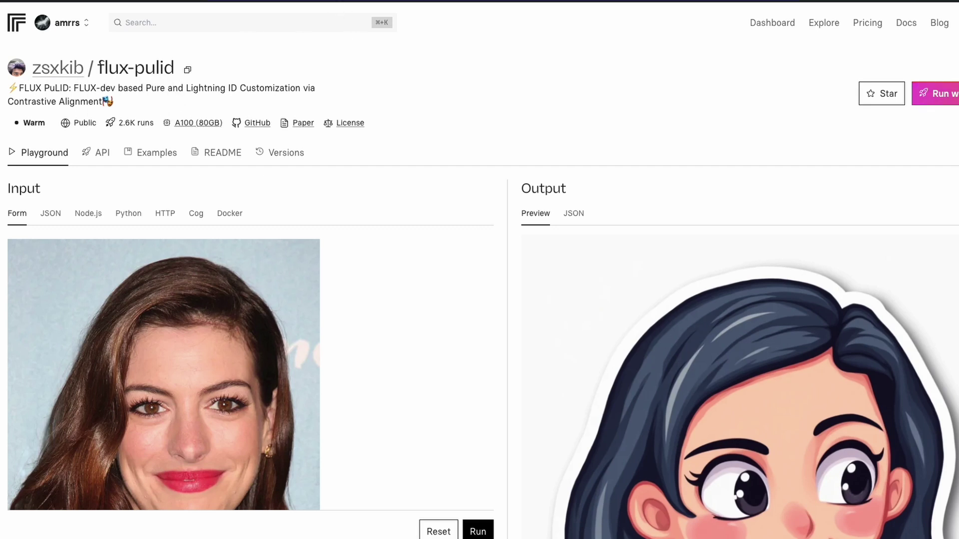
key(ctrl+l)
key(Escape)
scroll(241, 248, down, 3)
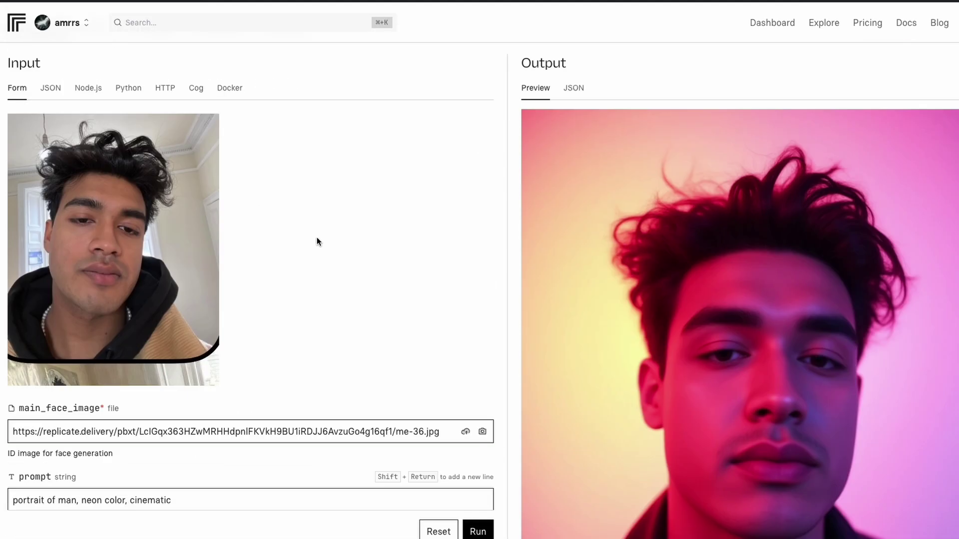
scroll(308, 229, up, 3)
scroll(325, 220, down, 6)
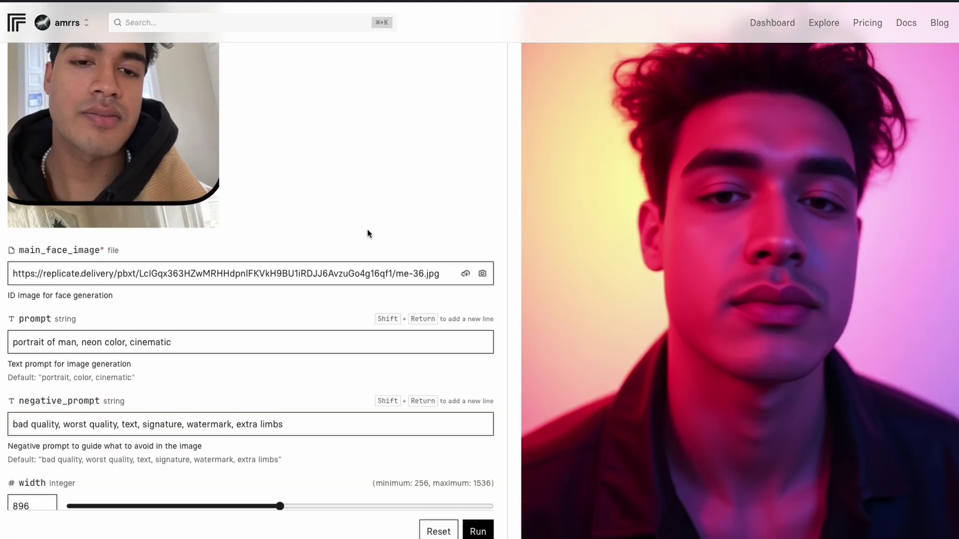
scroll(368, 230, up, 5)
scroll(367, 231, down, 5)
scroll(463, 243, down, 5)
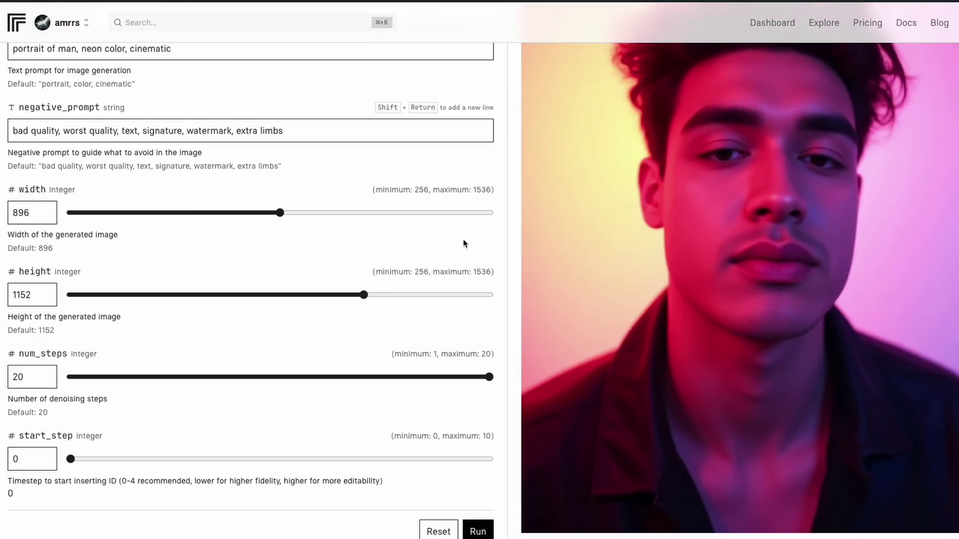
scroll(456, 184, up, 4)
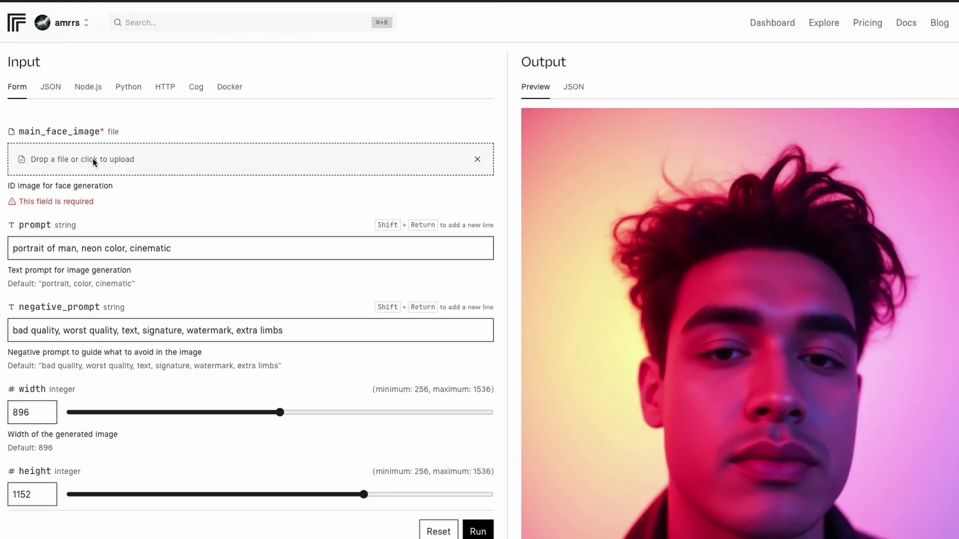
Upload the woman's portrait photo from Downloads as the main_face_image
click(93, 158)
scroll(569, 320, down, 5)
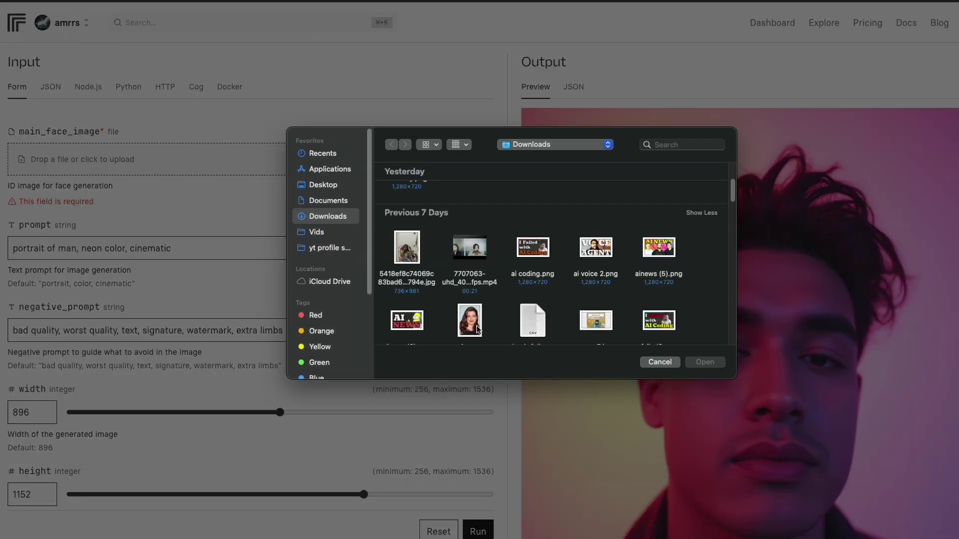
double_click(457, 325)
scroll(338, 267, up, 1)
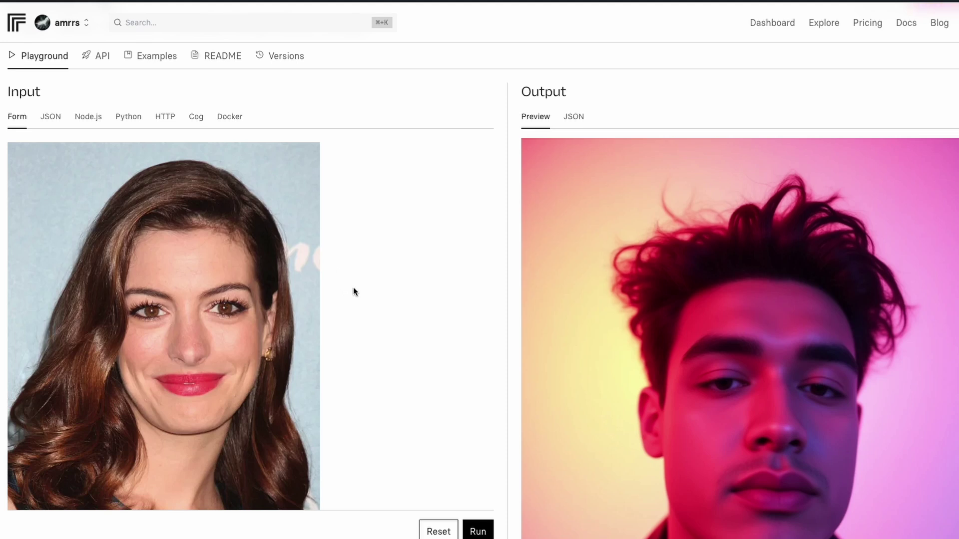
scroll(352, 291, down, 4)
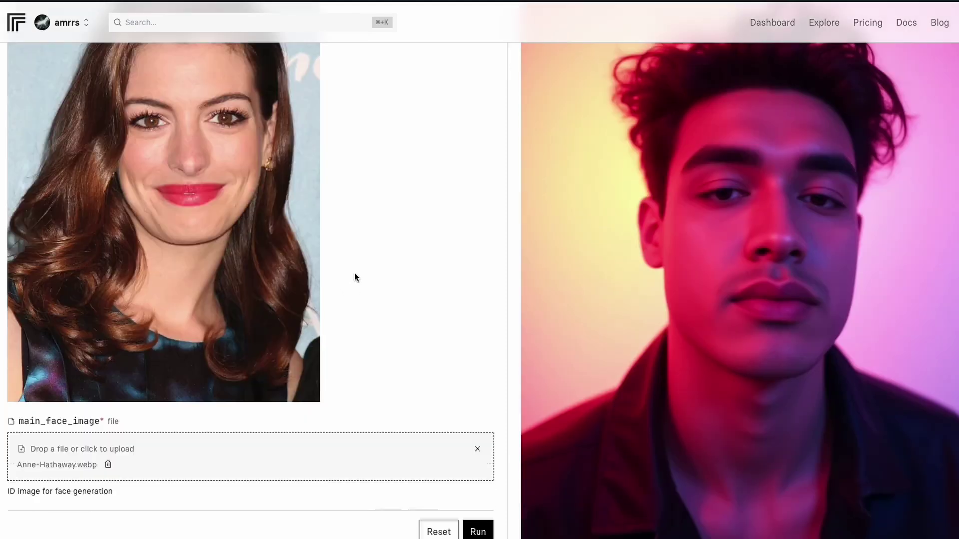
scroll(355, 274, up, 1)
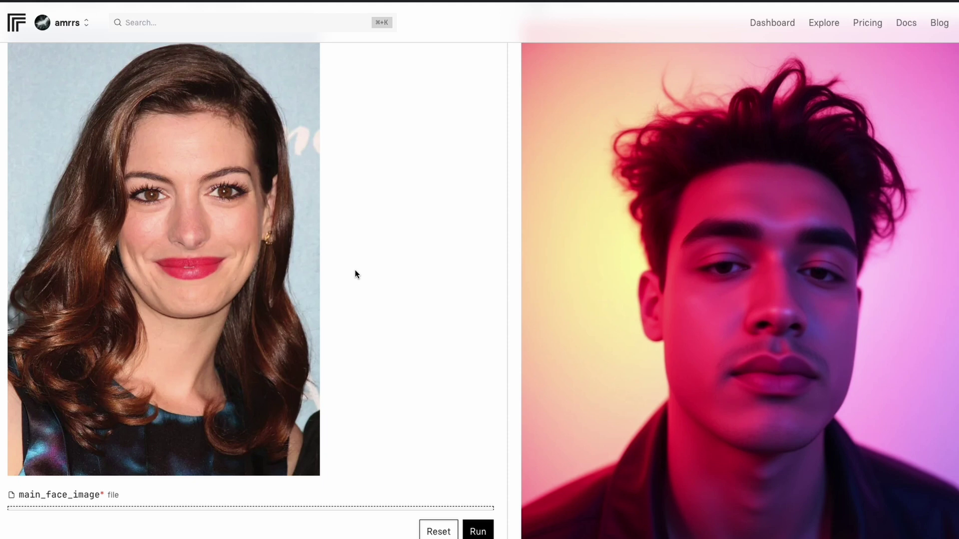
Replace the neon portrait prompt with 'woman, sticker'
scroll(355, 270, down, 5)
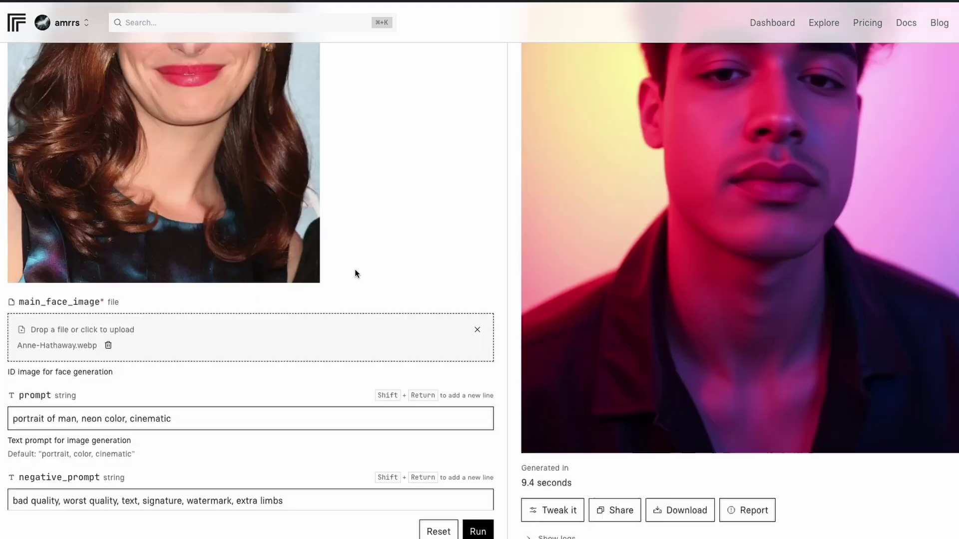
triple_click(139, 366)
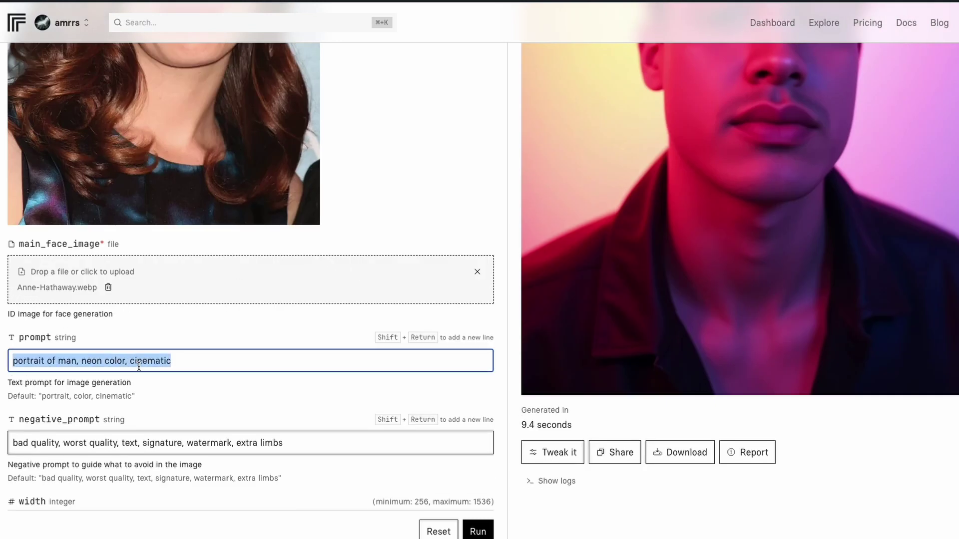
text(pixar, sticker)
key(shift+Right)
key(shift+Right)
key(shift+Right)
key(shift+Right)
key(shift+Right)
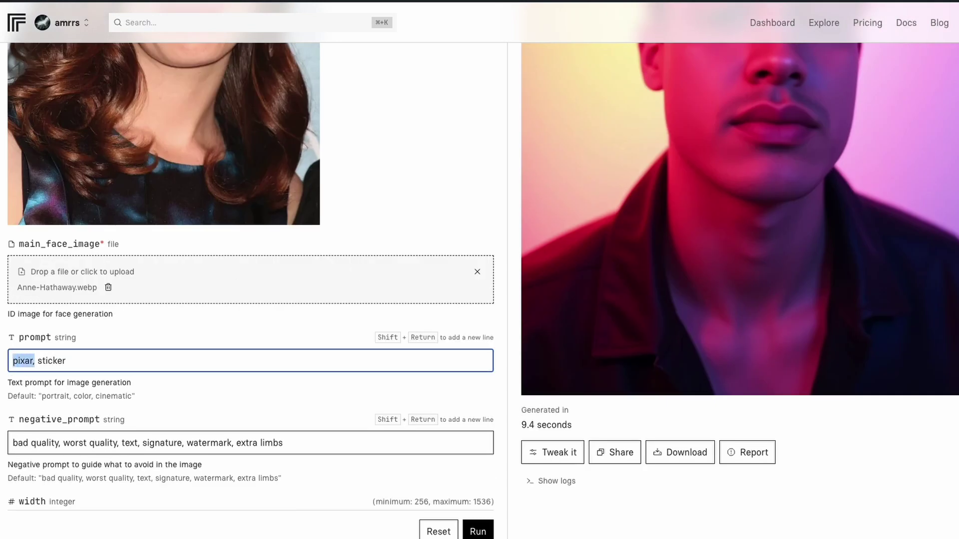
text(woman)
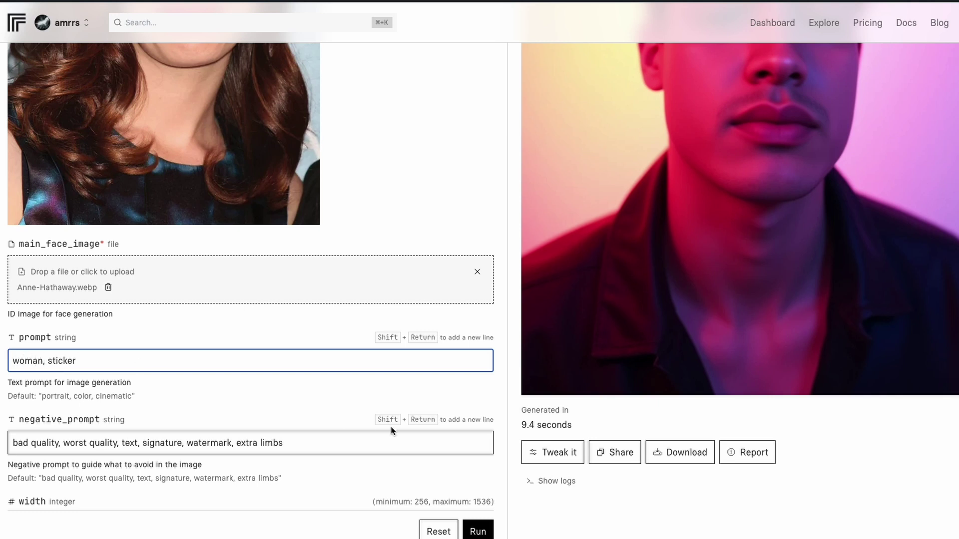
Run the generation and review the cartoon sticker output of the woman
click(475, 530)
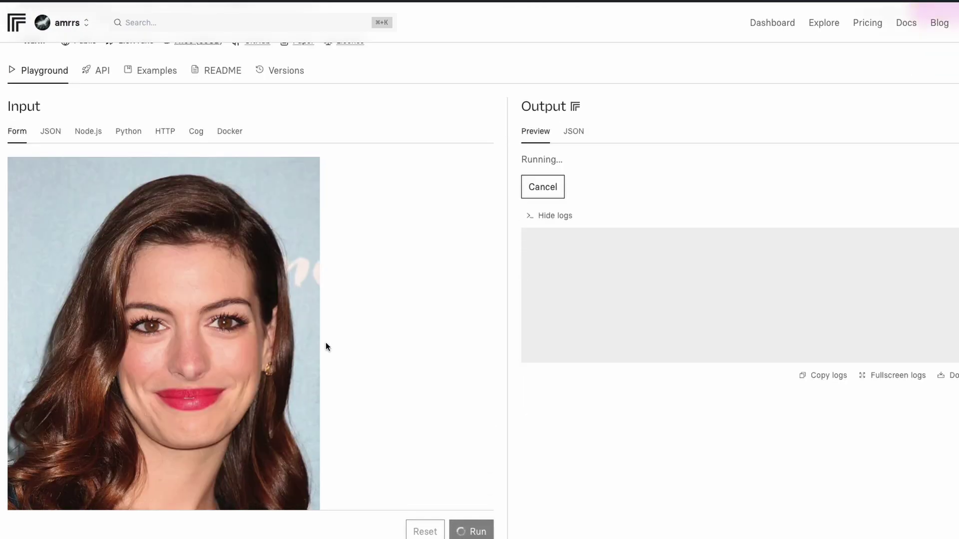
scroll(328, 345, down, 8)
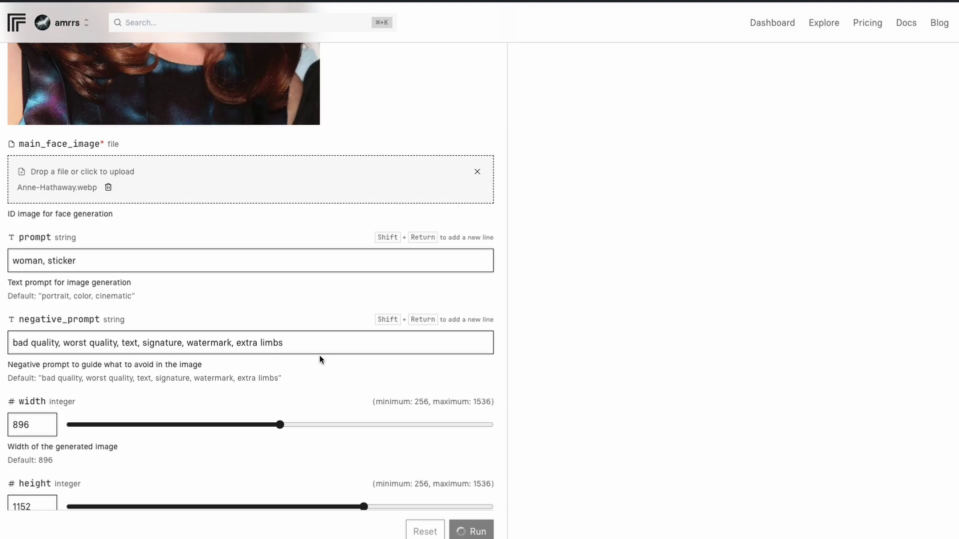
scroll(320, 355, up, 1)
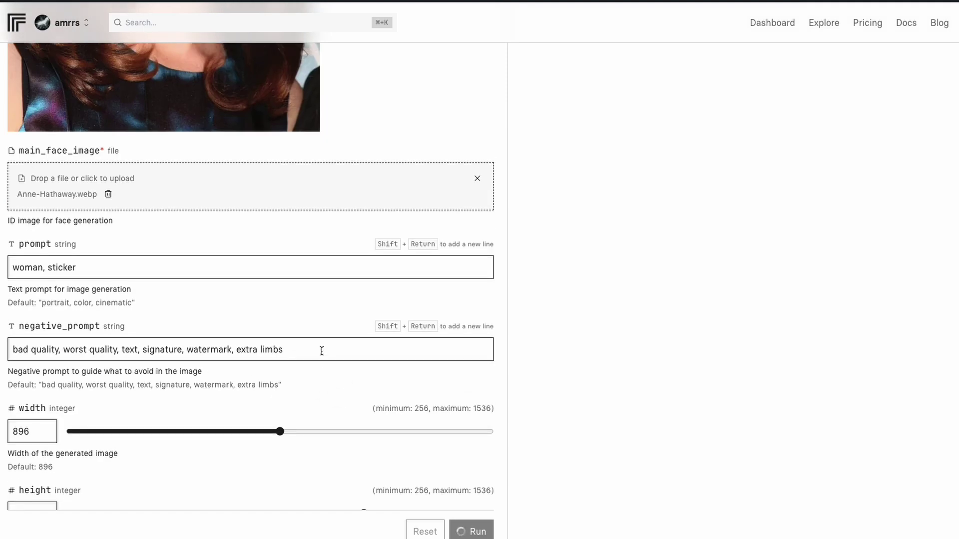
scroll(341, 322, up, 10)
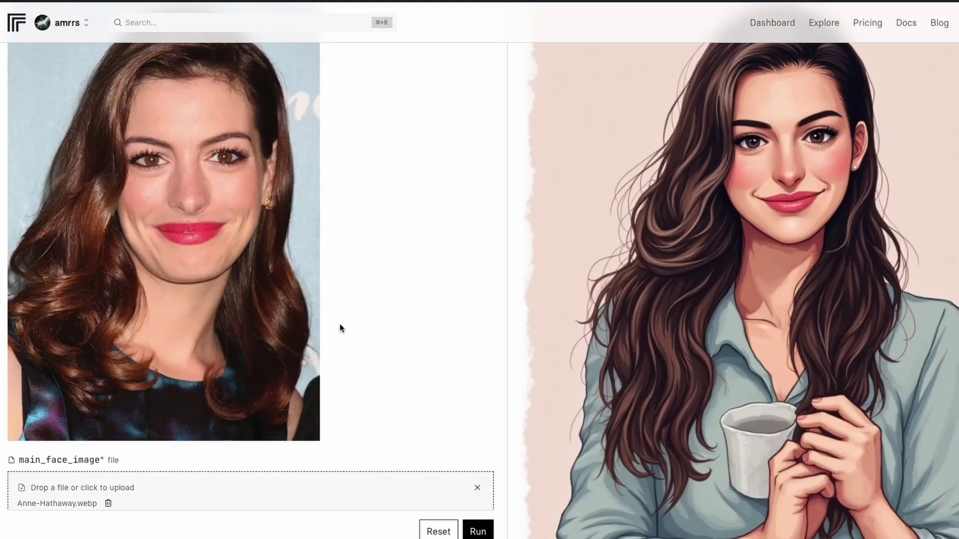
scroll(807, 290, down, 4)
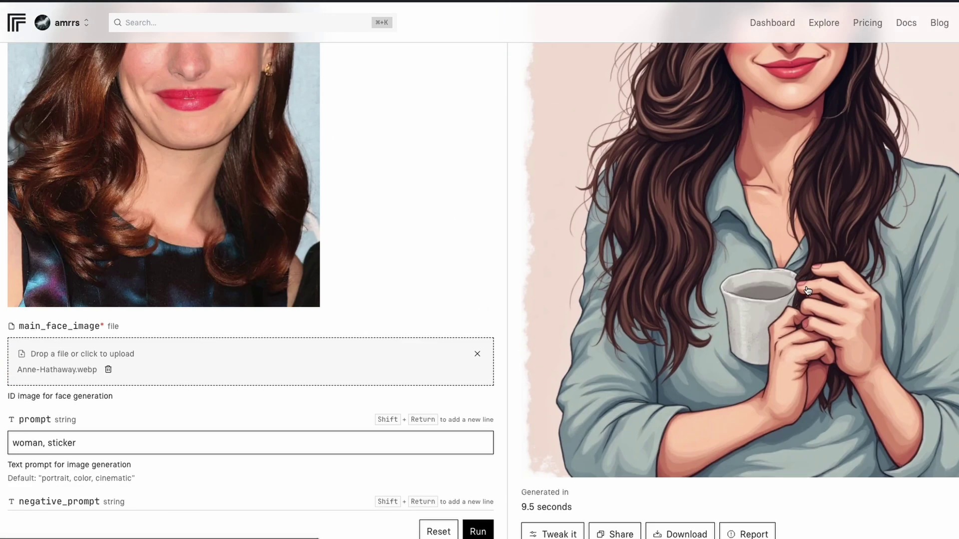
scroll(764, 321, up, 4)
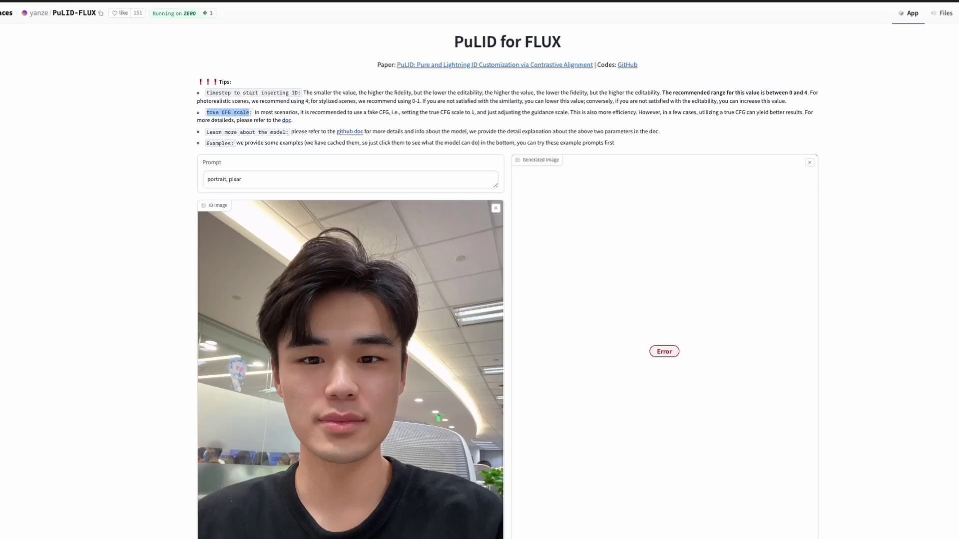
Scroll down the PuLID-FLUX Space to the Examples table listing prompts like 'portrait, pixar'
scroll(330, 249, down, 10)
scroll(330, 254, down, 5)
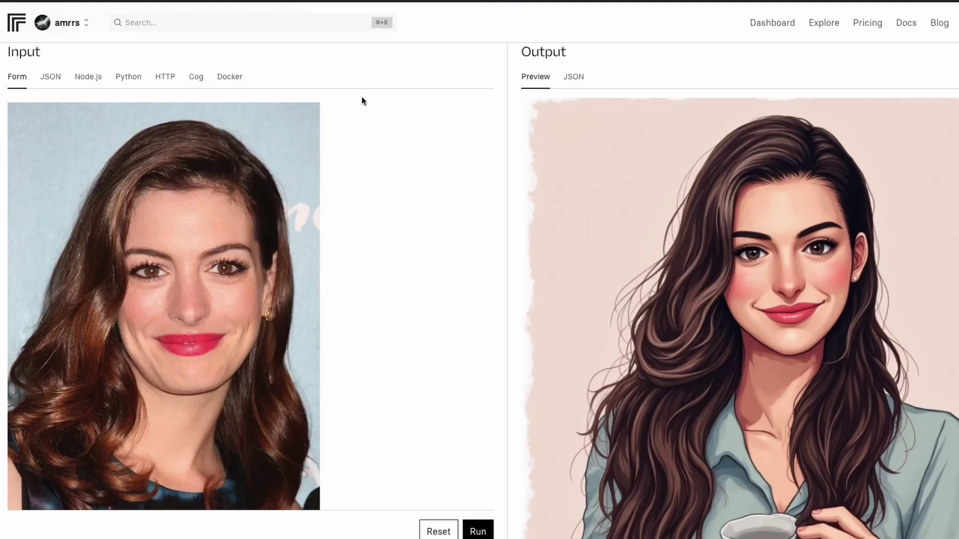
Replace the prompt with 'portrait, sideview' and start the generation
scroll(141, 448, down, 5)
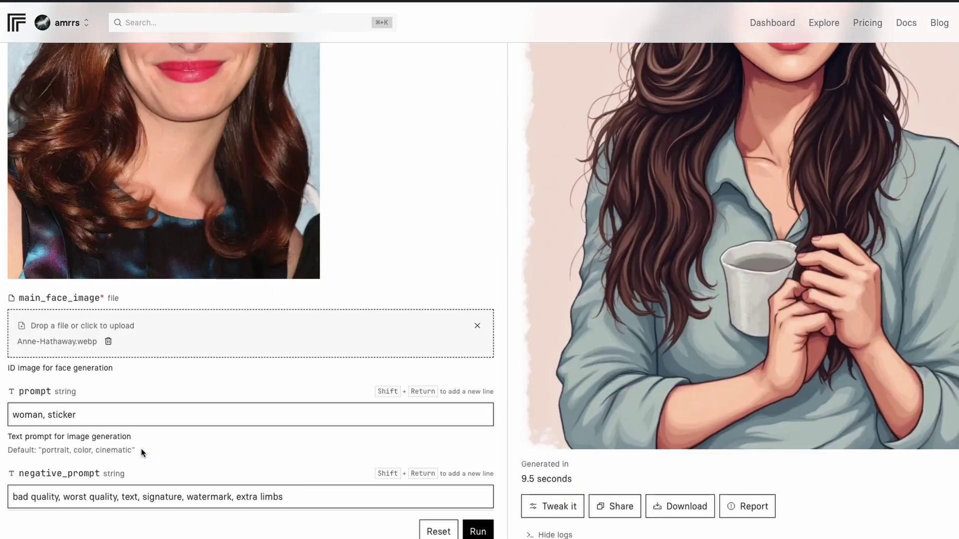
click(72, 409)
key(ctrl+a)
text(portrt)
text(it, sideview)
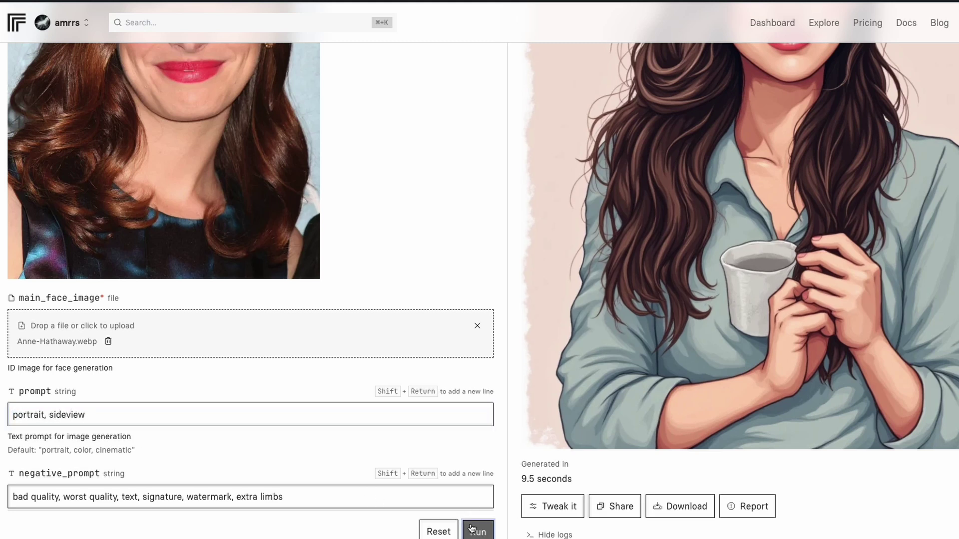
key(Return)
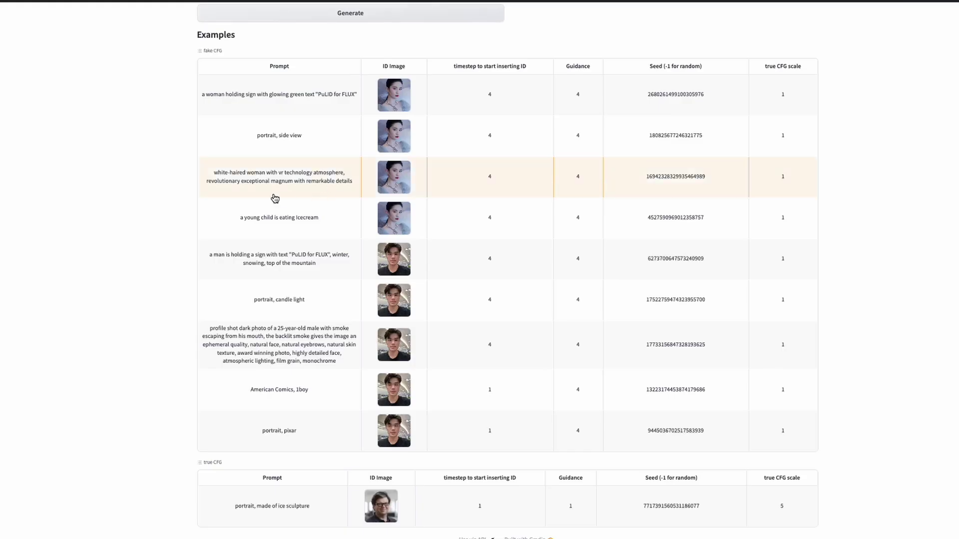
Copy the first example prompt's text and review the realistic side-view portrait result
scroll(272, 196, up, 1)
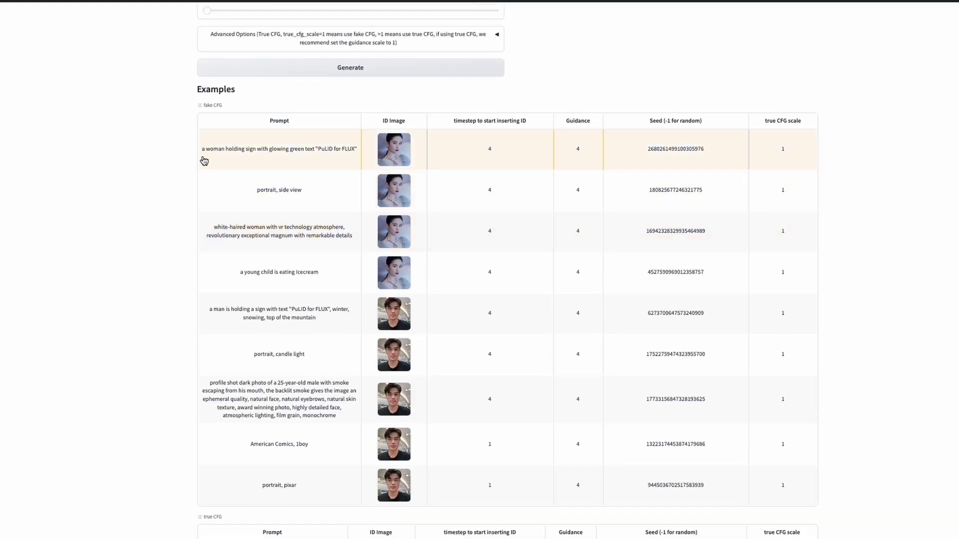
drag(203, 149, 357, 150)
key(ctrl+c)
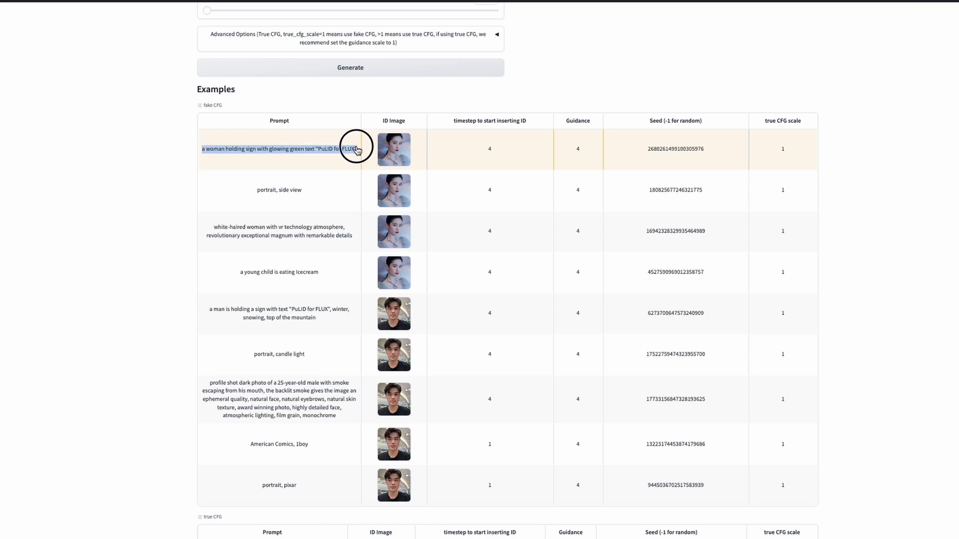
scroll(357, 150, down, 2)
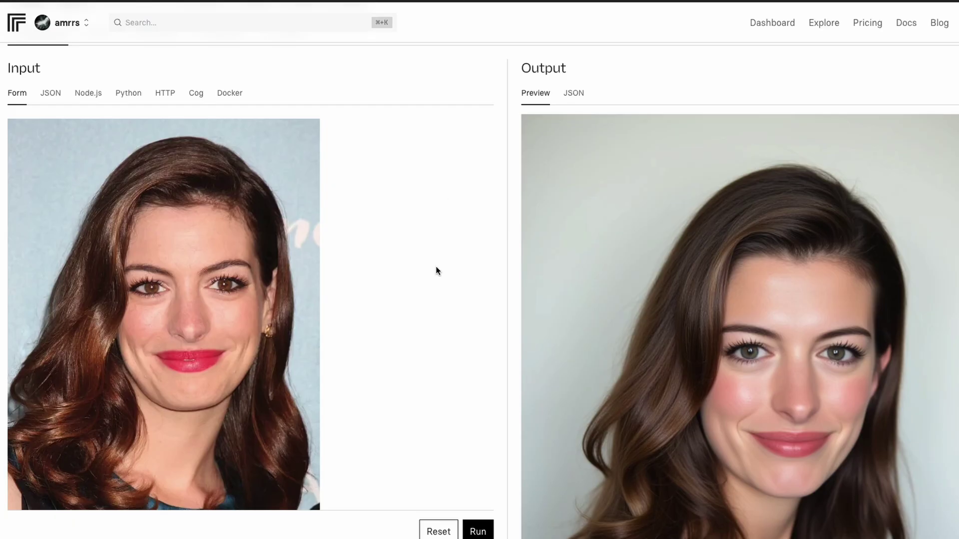
scroll(436, 270, down, 5)
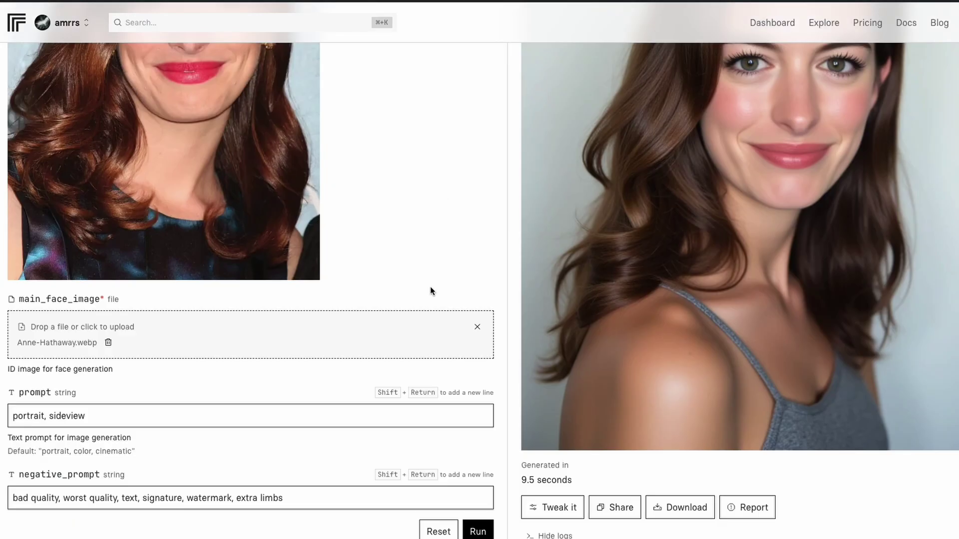
scroll(430, 291, up, 3)
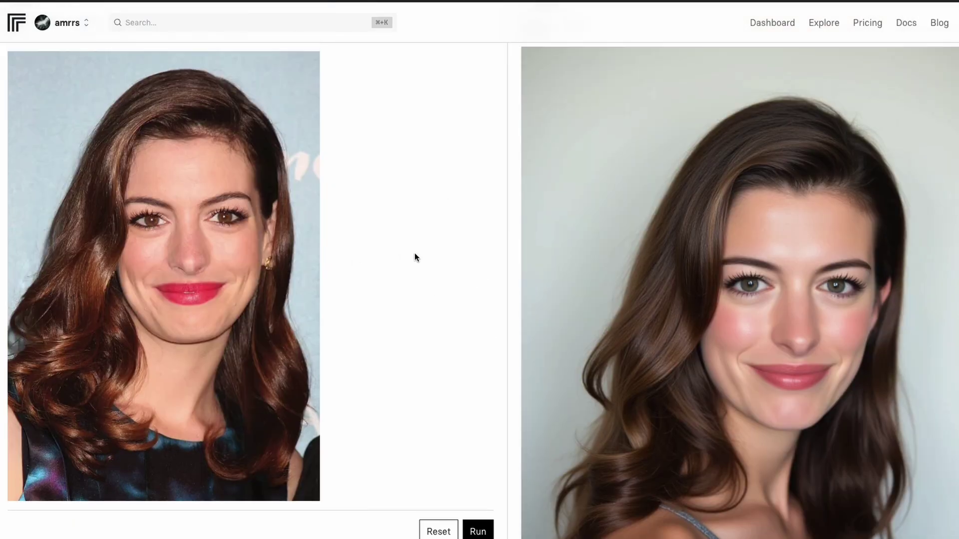
scroll(418, 257, down, 4)
scroll(418, 257, up, 5)
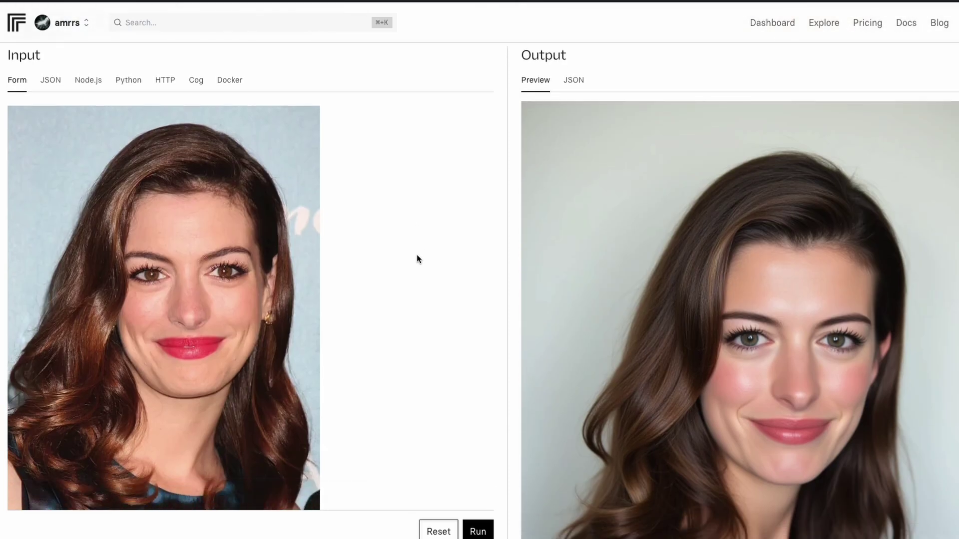
scroll(418, 257, down, 4)
scroll(418, 257, up, 4)
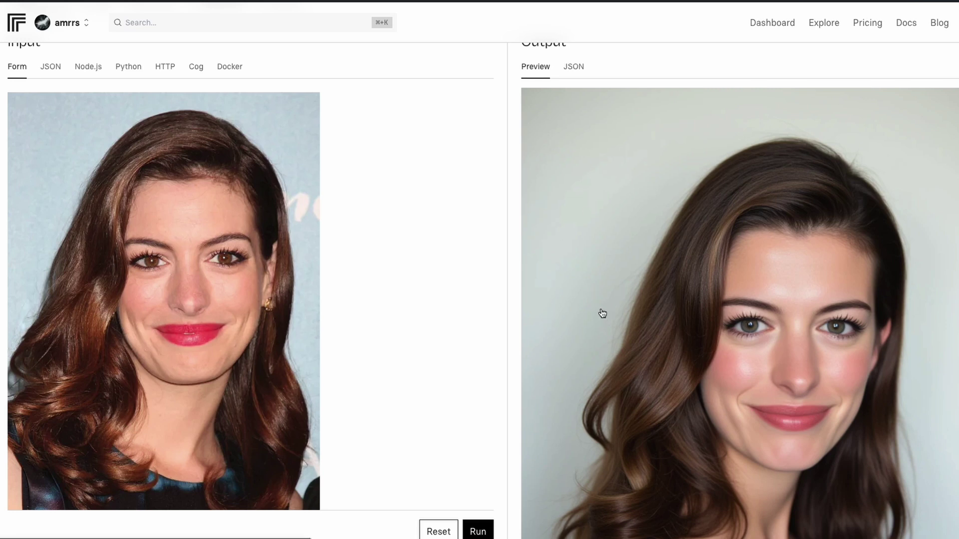
scroll(490, 293, down, 8)
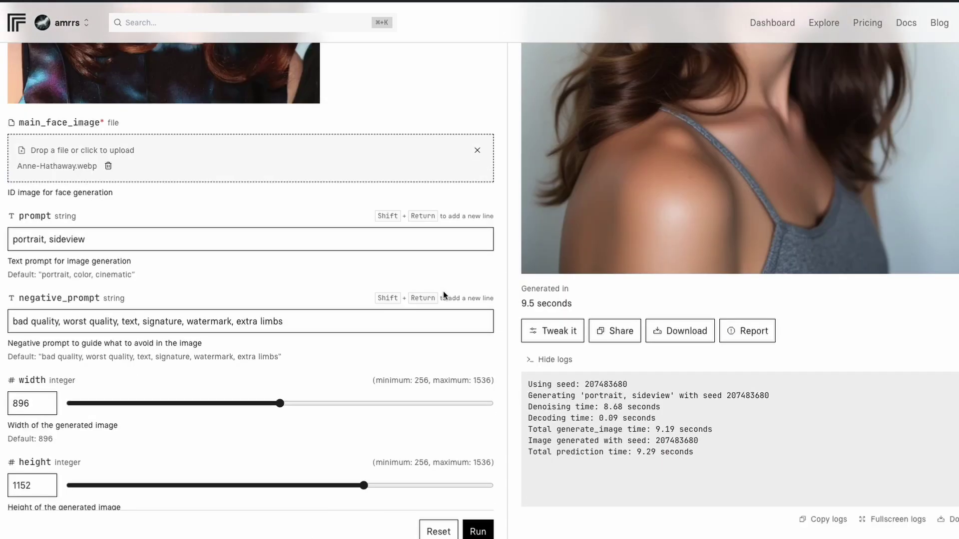
Paste the example sign prompt, change its sign text to 'FLUX is GREAT', and run it
triple_click(94, 240)
key(ctrl+v)
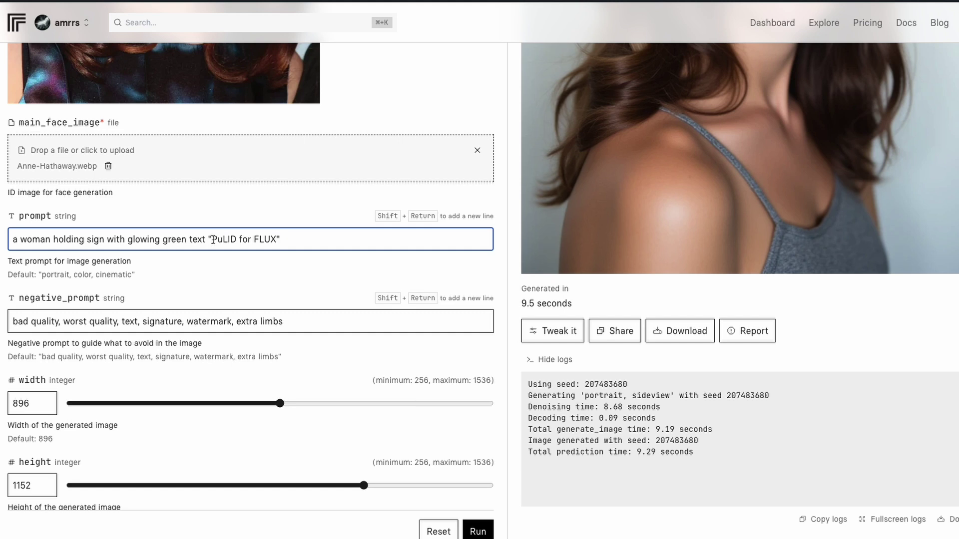
drag(214, 240, 274, 244)
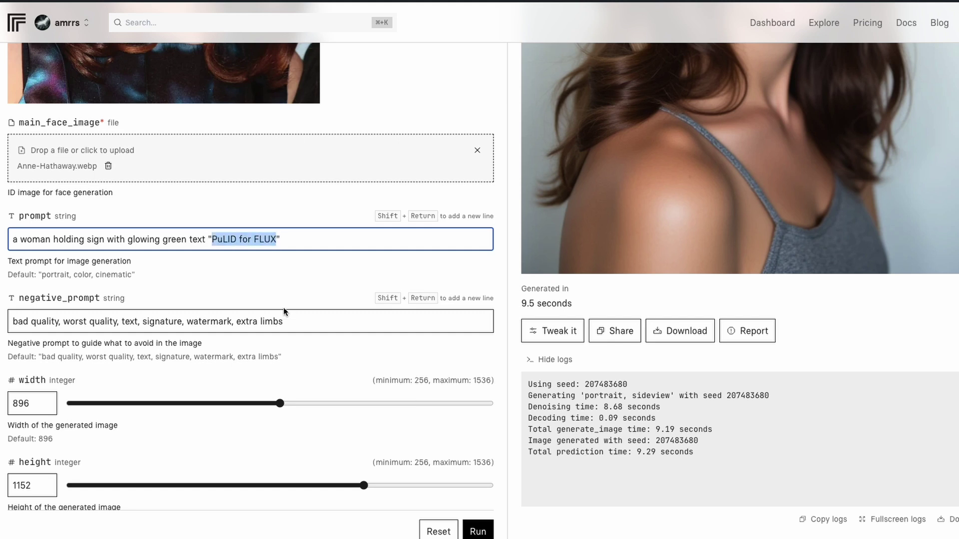
text(FLUX is GRE)
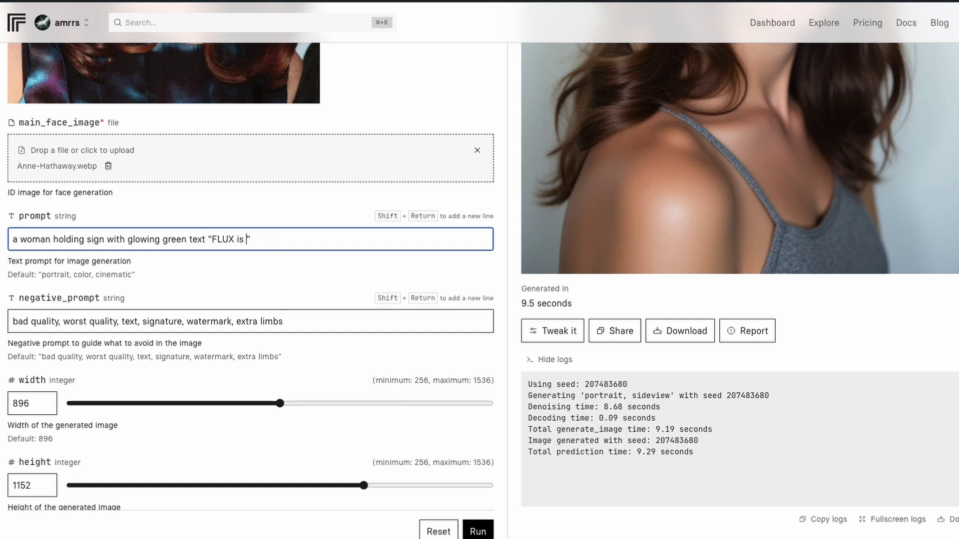
text(AT)
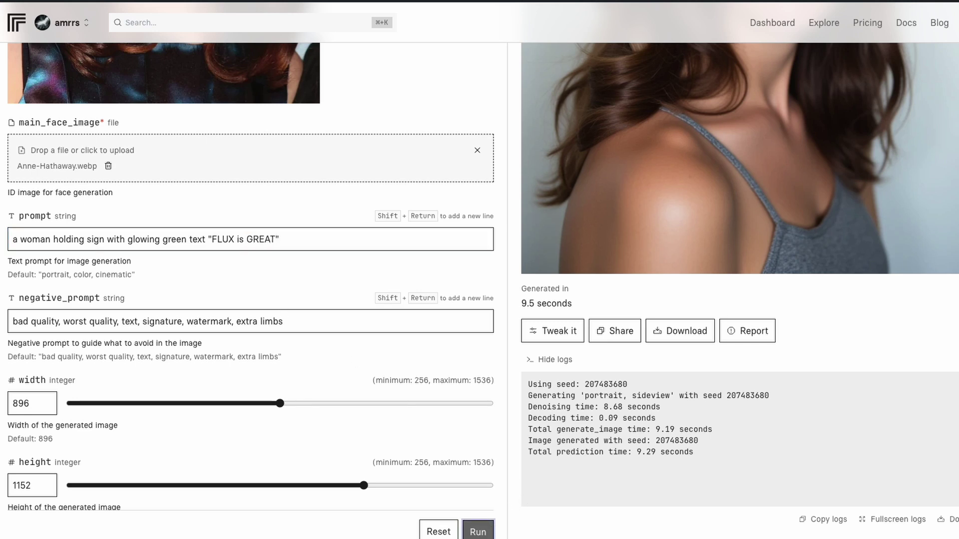
click(477, 530)
Scroll through the page while the glowing green 'FLUX is GREAT' sign image generates
scroll(308, 349, up, 4)
scroll(307, 354, down, 5)
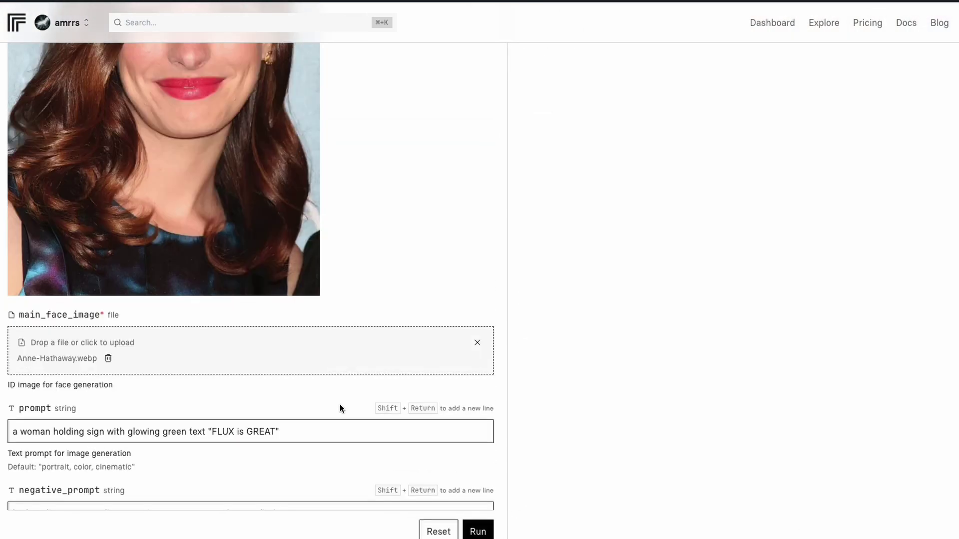
scroll(203, 238, up, 9)
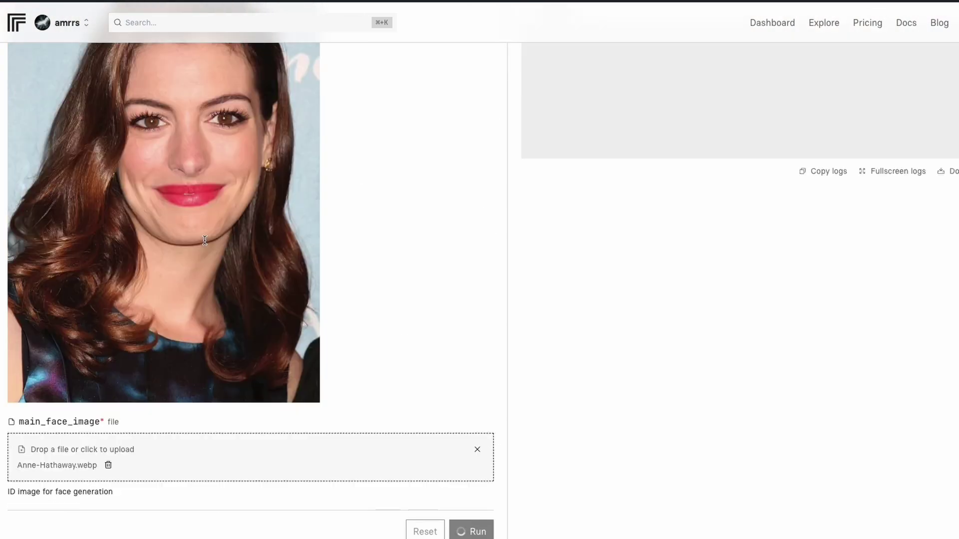
scroll(204, 243, down, 6)
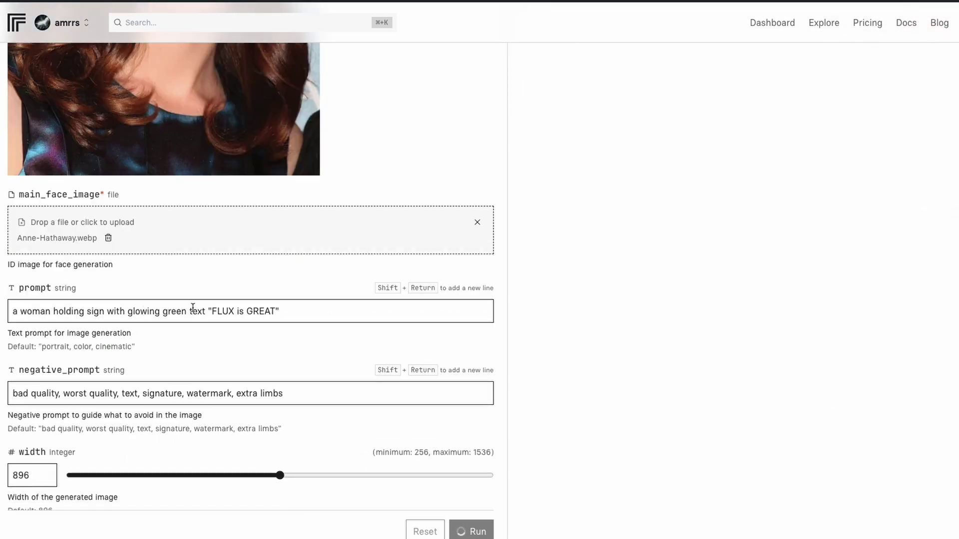
scroll(293, 315, up, 8)
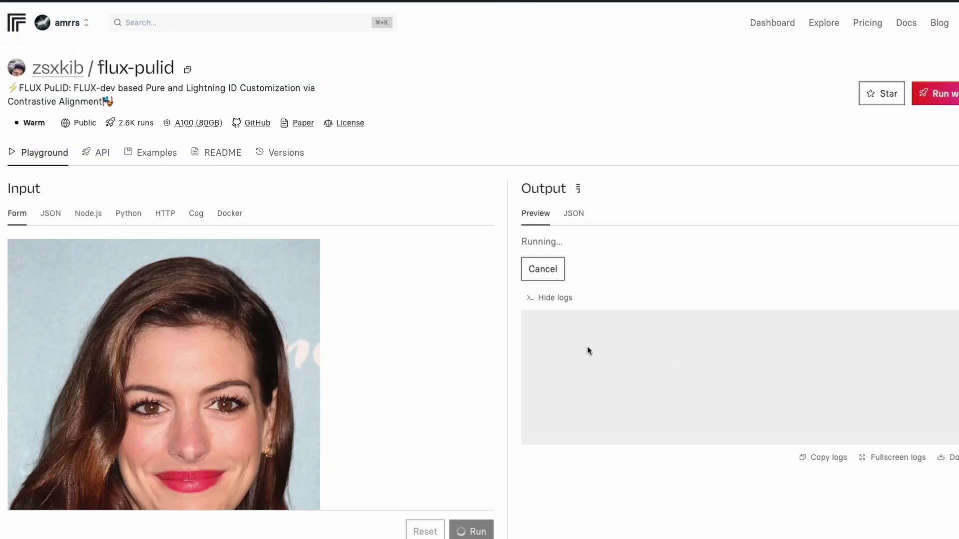
scroll(589, 350, down, 1)
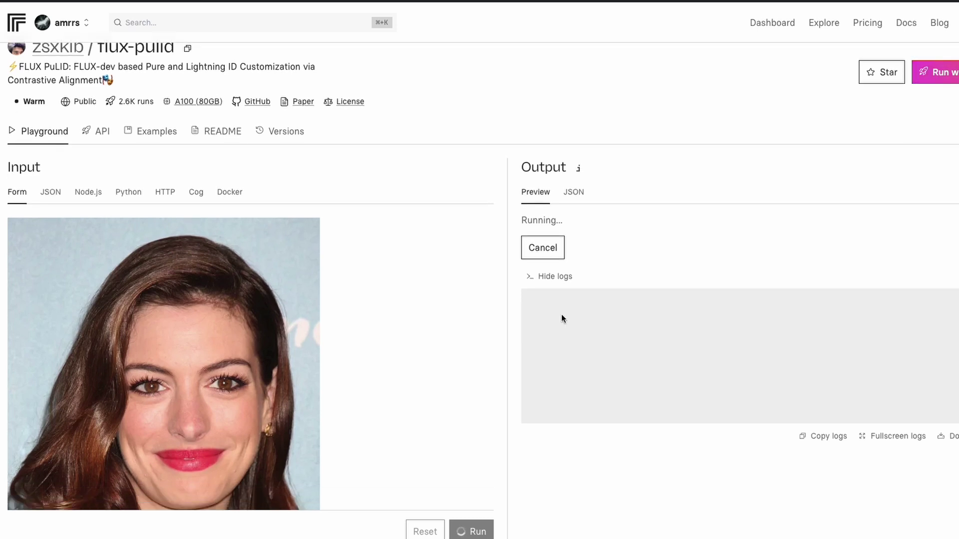
scroll(562, 320, down, 6)
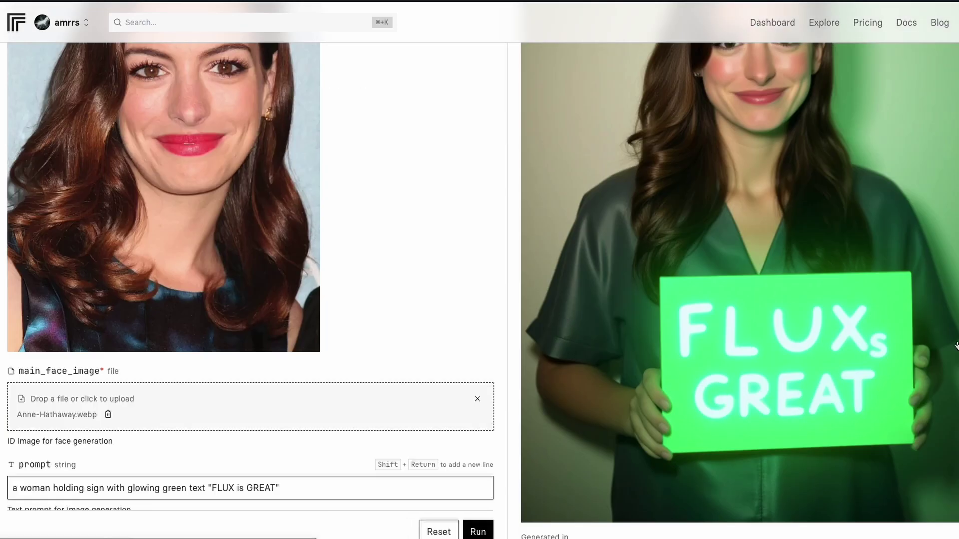
scroll(874, 349, up, 4)
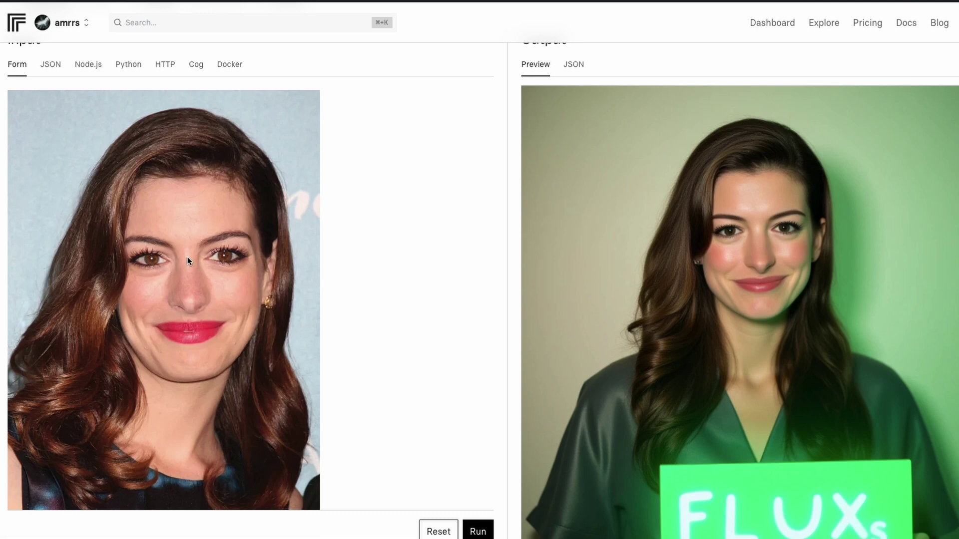
scroll(188, 257, down, 5)
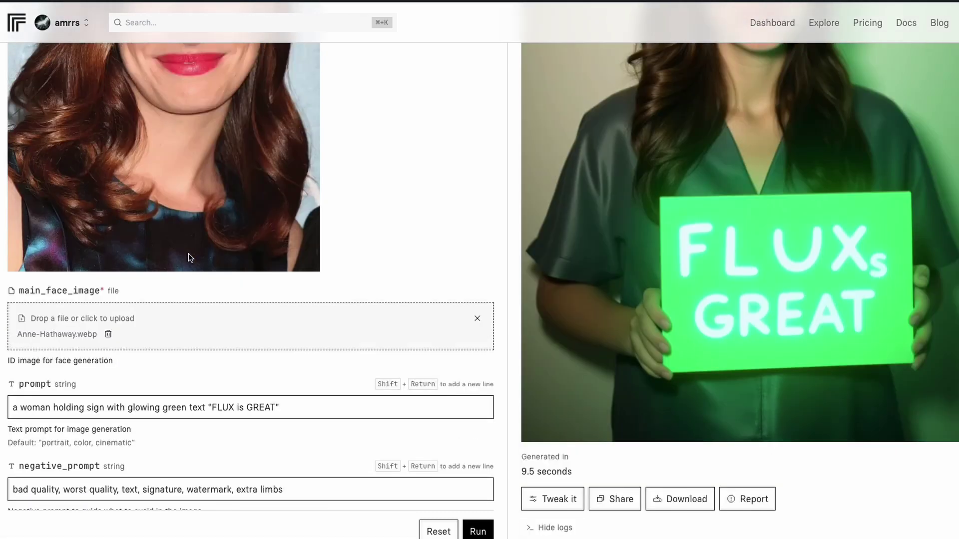
scroll(187, 253, up, 5)
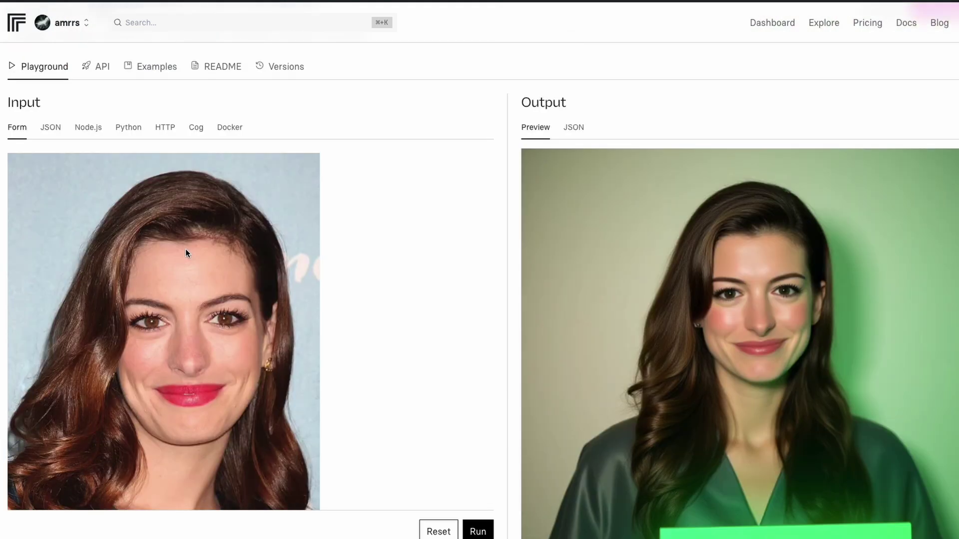
scroll(185, 247, down, 6)
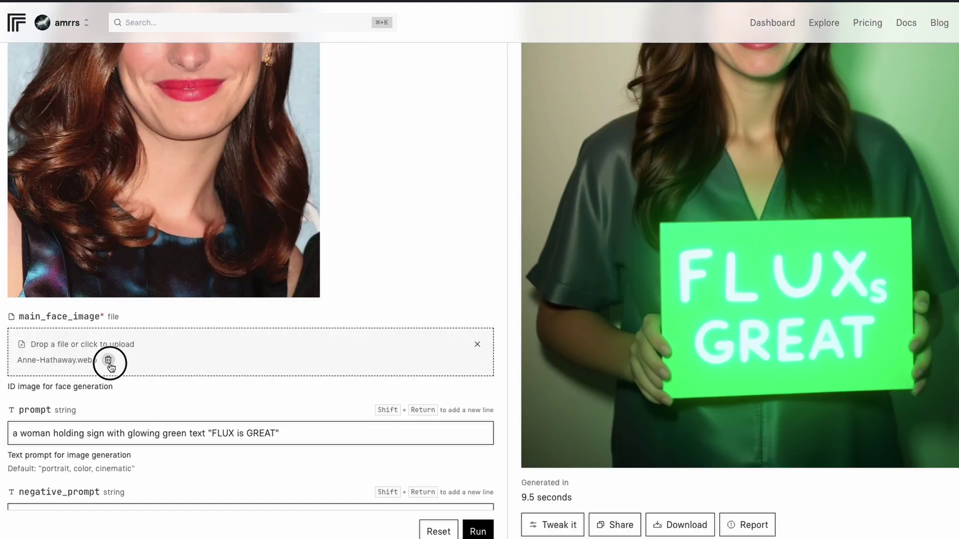
Replace the face image with the DHANUSH_01.jpg portrait, found by searching files for 'dhanush'
click(109, 360)
scroll(389, 268, up, 8)
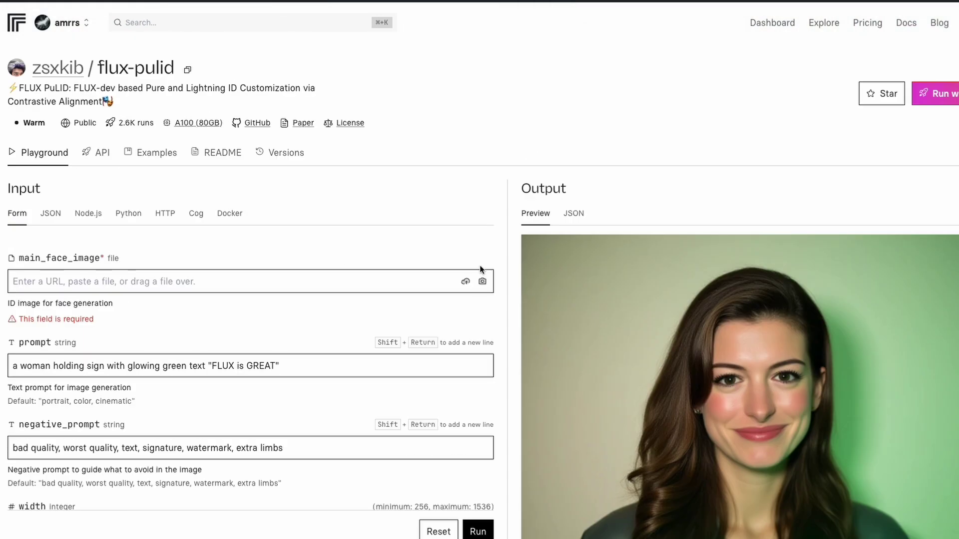
click(482, 281)
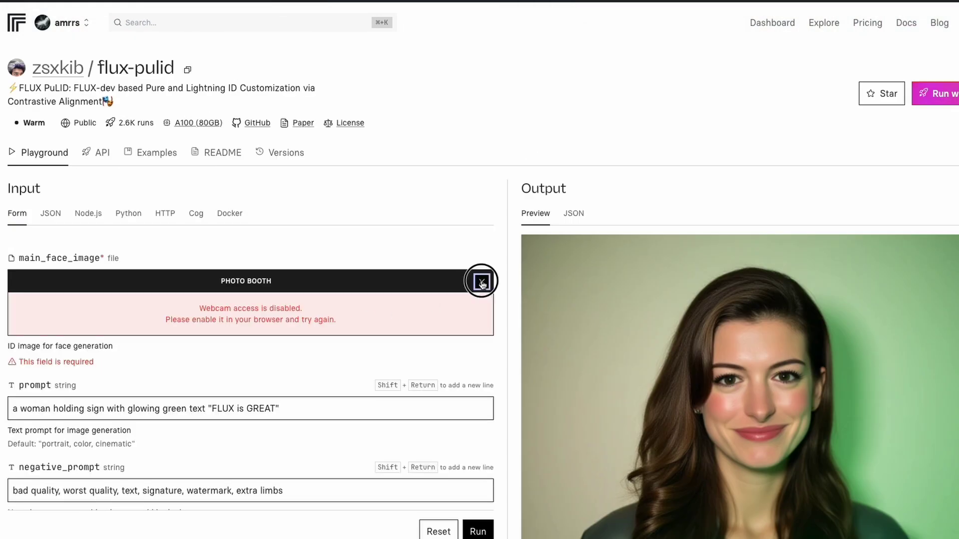
click(482, 283)
click(461, 282)
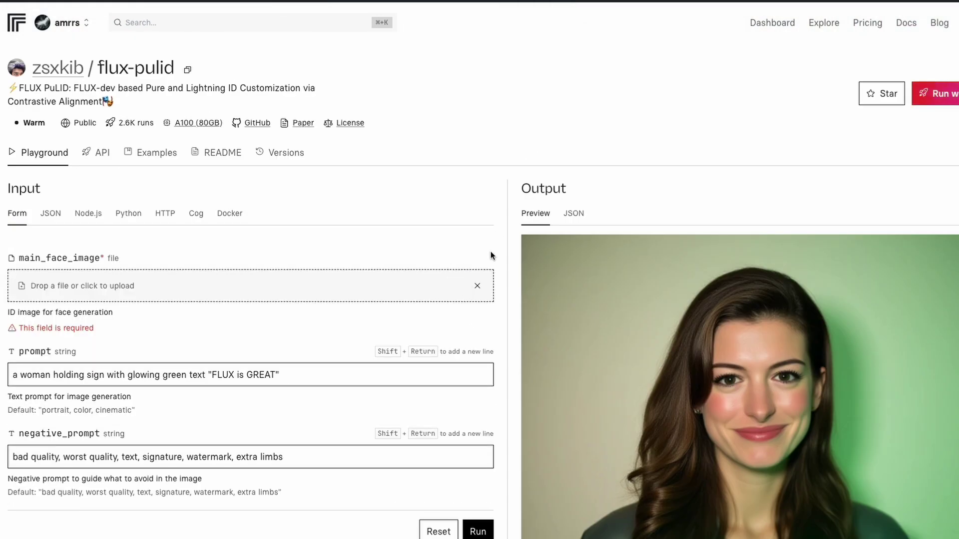
click(261, 282)
click(699, 144)
text(d)
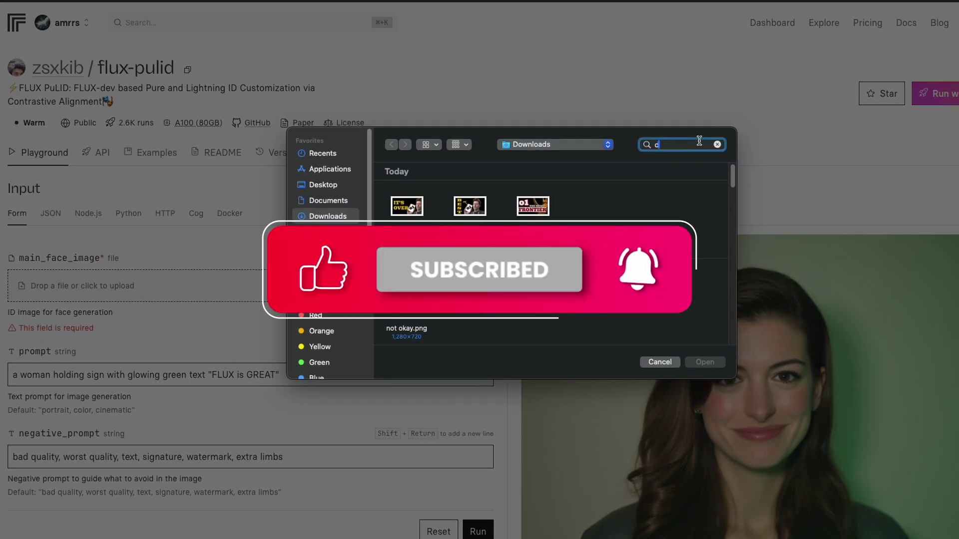
text(hanush)
key(Return)
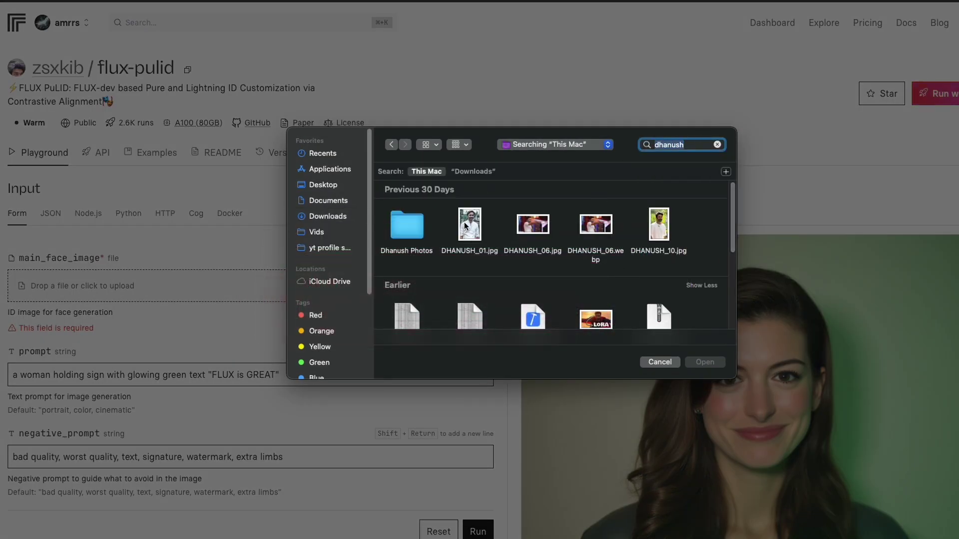
double_click(464, 225)
Change 'woman' to 'man' in the prompt and run the generation
scroll(464, 221, down, 5)
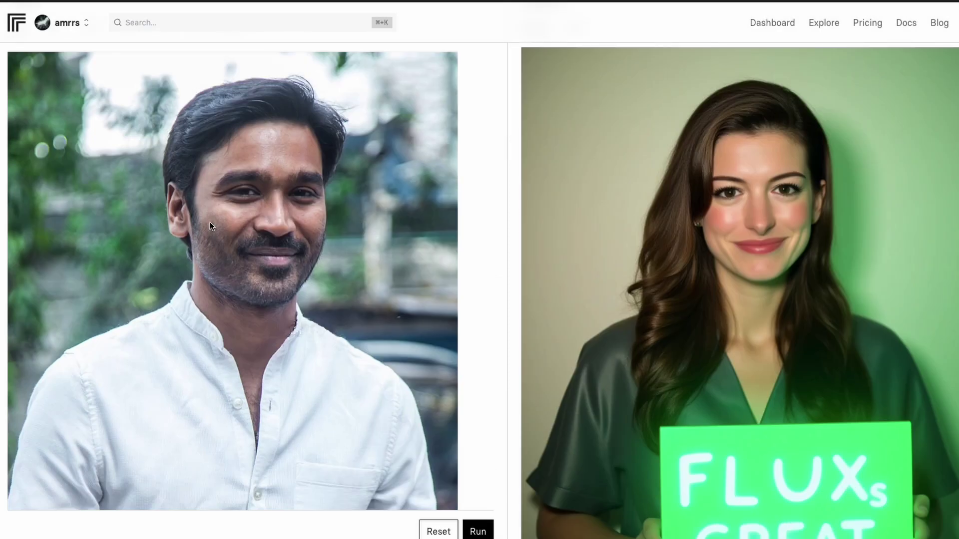
scroll(210, 221, down, 6)
double_click(36, 359)
text(man)
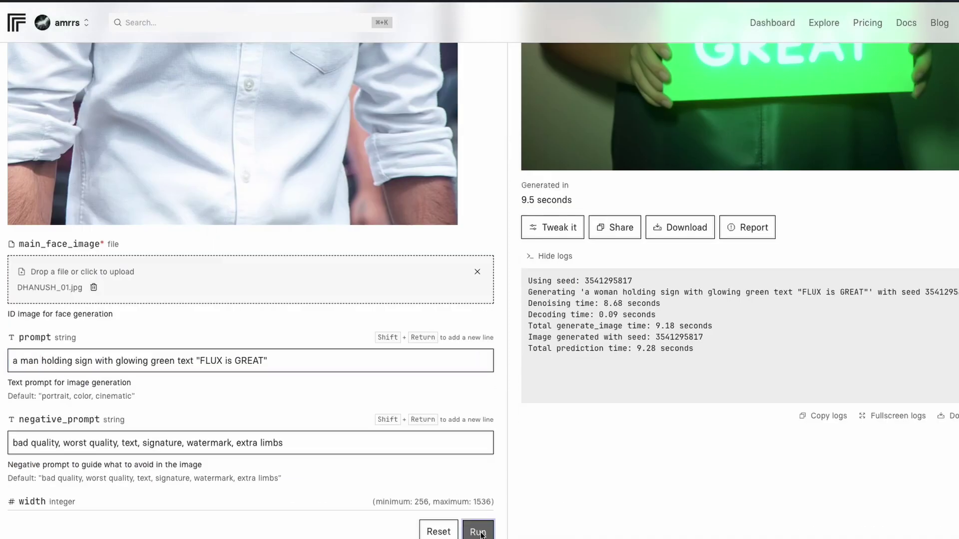
click(479, 533)
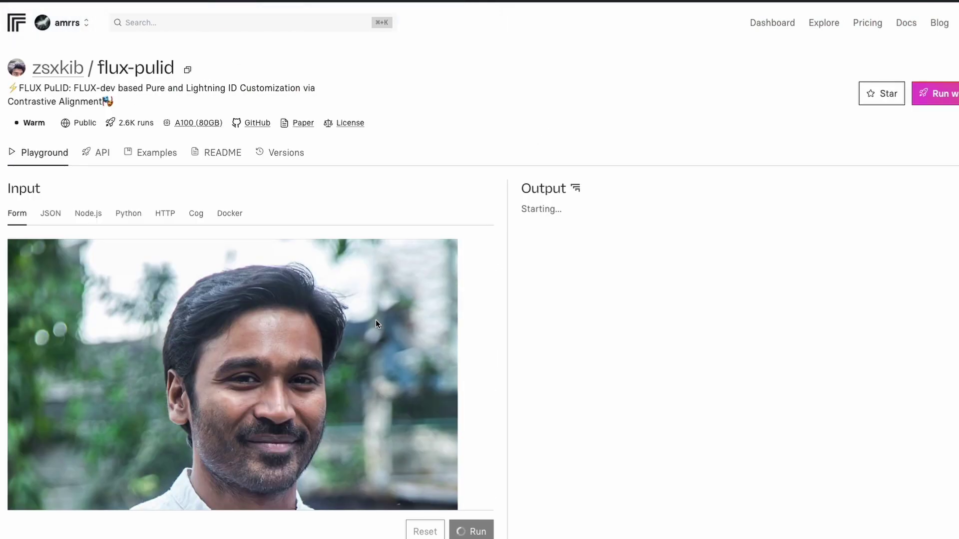
Scroll through the output to view the man holding the glowing 'FLUX is GREAT' sign
scroll(375, 319, down, 4)
scroll(374, 266, up, 3)
scroll(374, 266, up, 2)
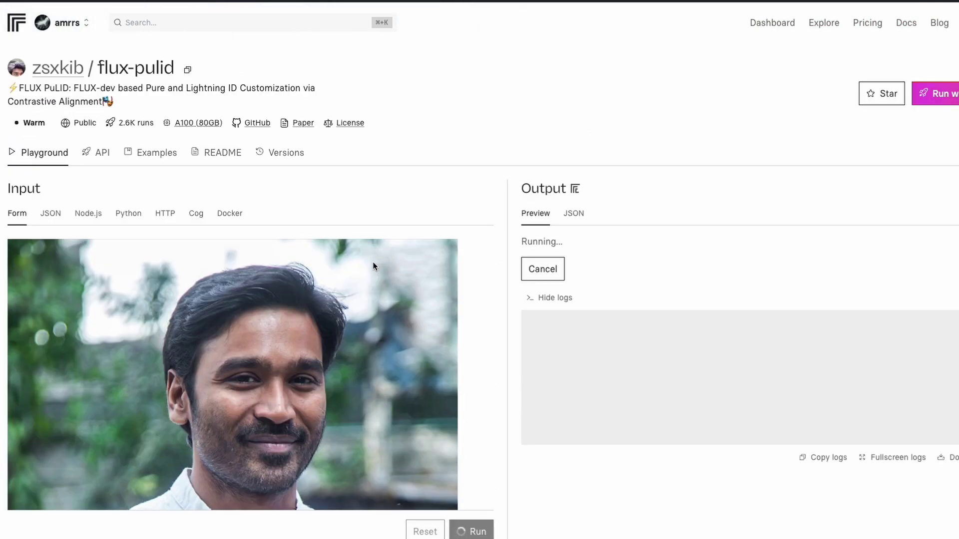
scroll(325, 266, down, 1)
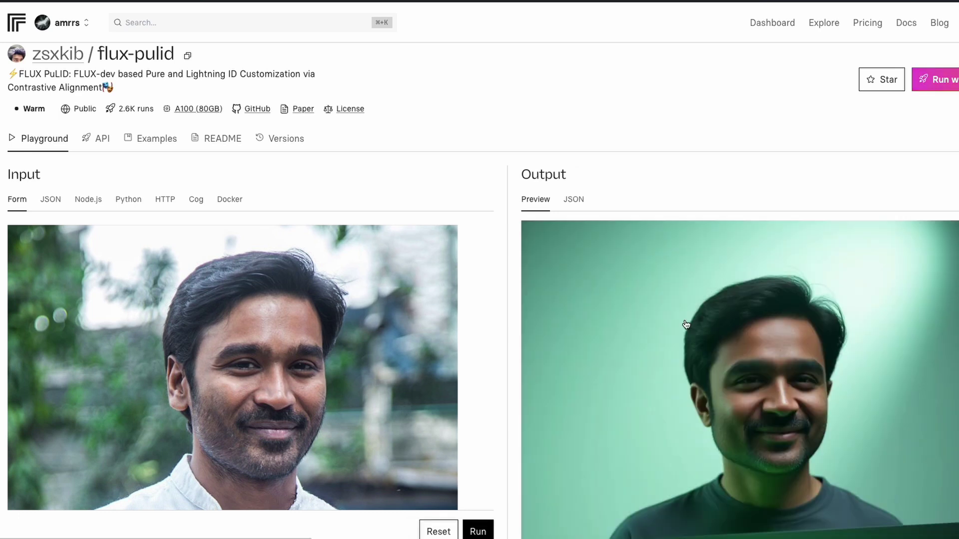
scroll(686, 325, down, 4)
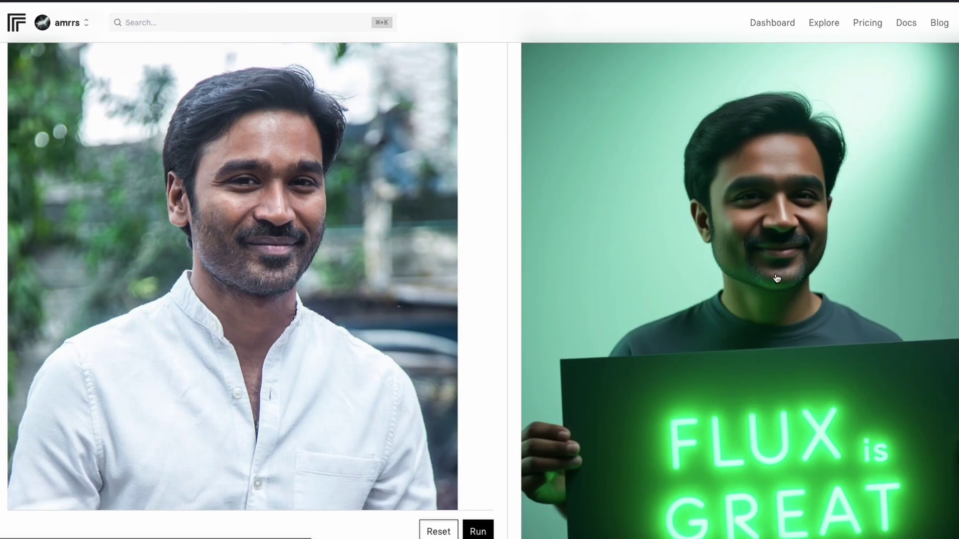
scroll(778, 275, down, 5)
scroll(777, 275, up, 8)
scroll(777, 274, down, 4)
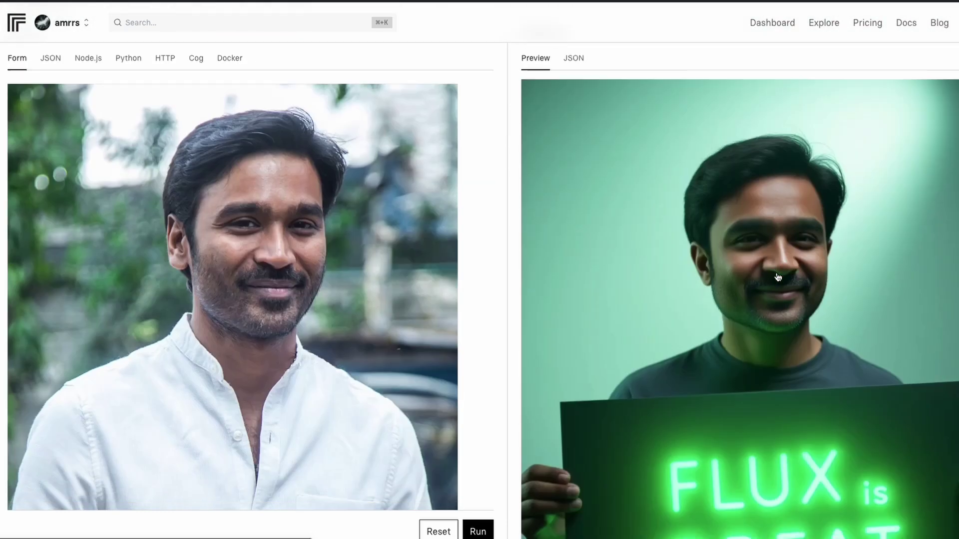
scroll(777, 276, down, 4)
scroll(777, 278, up, 6)
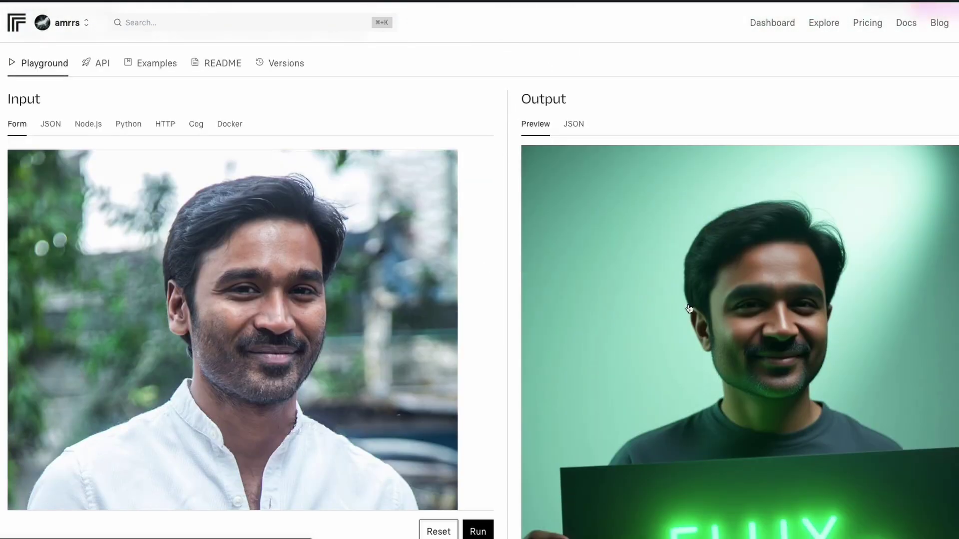
scroll(787, 312, down, 5)
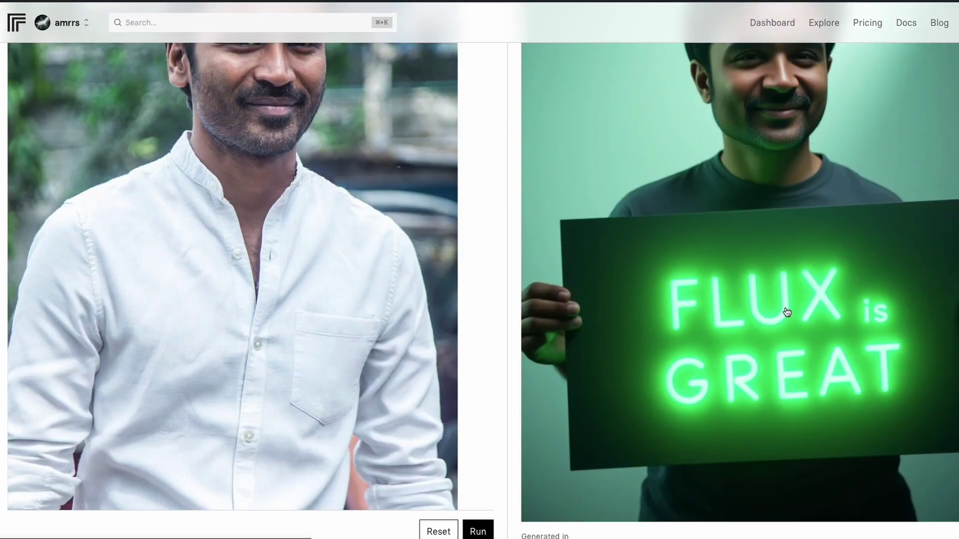
scroll(787, 312, up, 2)
scroll(786, 312, down, 9)
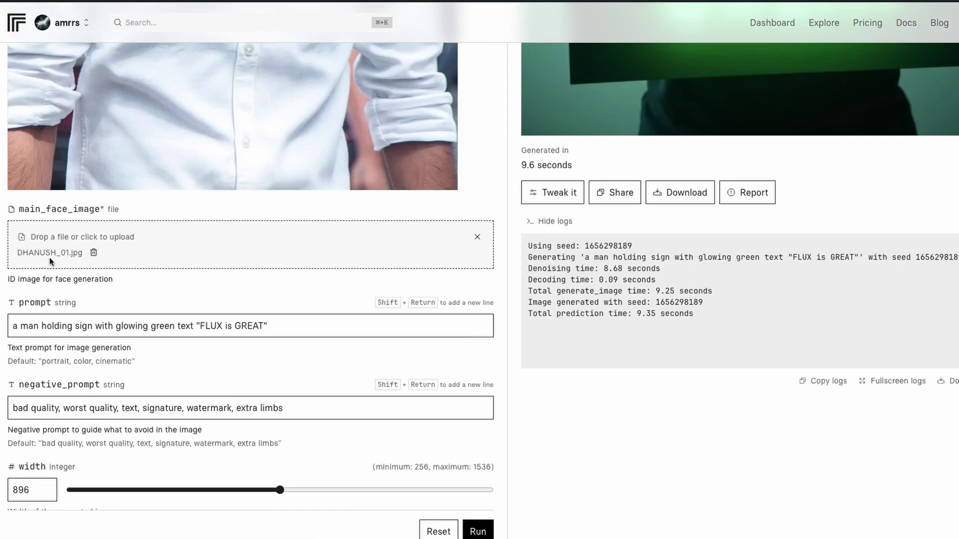
scroll(237, 228, down, 14)
scroll(349, 192, up, 9)
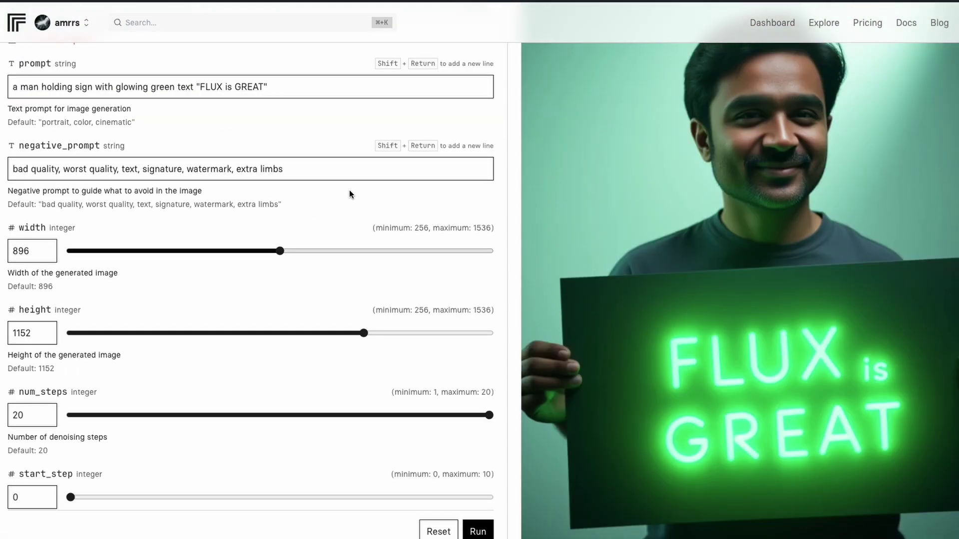
scroll(349, 195, up, 6)
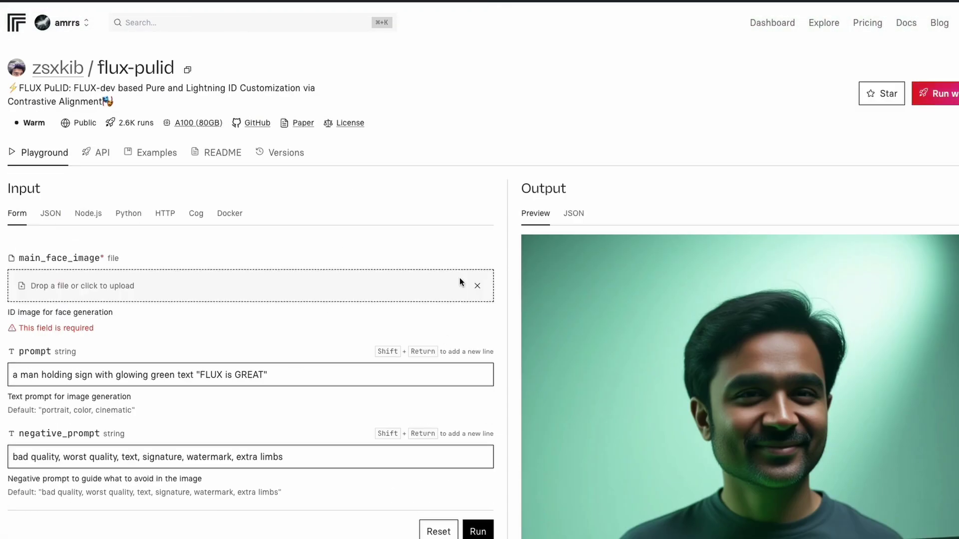
Load the bearded DHANUSH_03.jpg portrait as the new face image
click(80, 283)
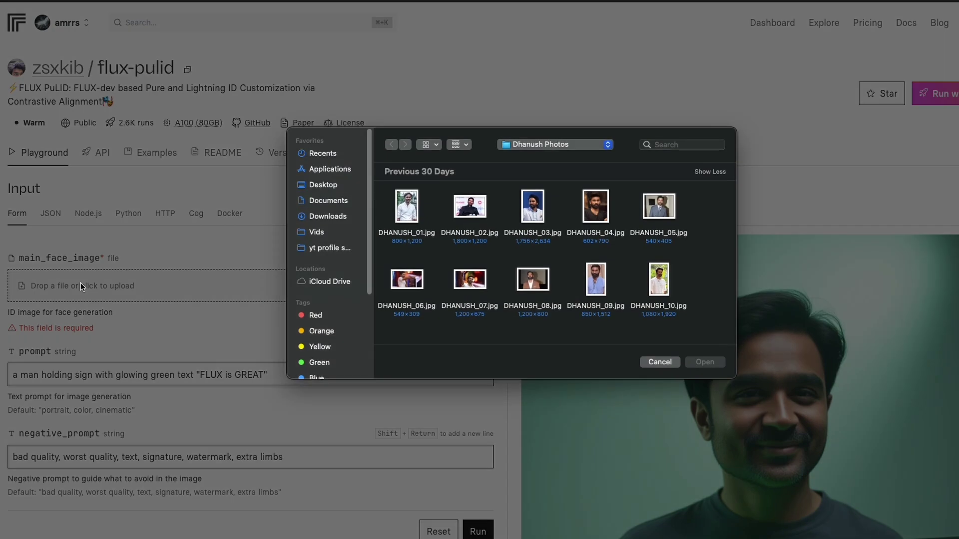
click(533, 208)
double_click(534, 210)
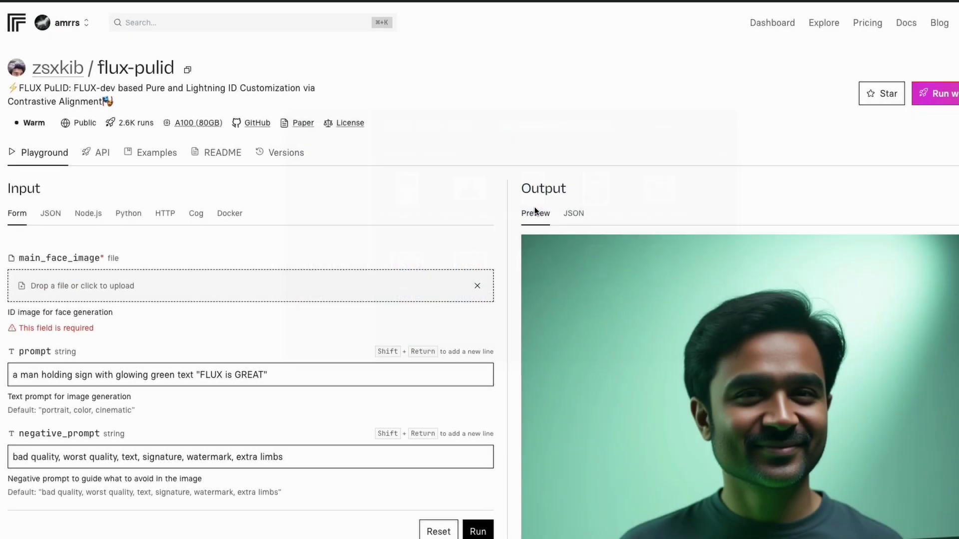
scroll(407, 294, down, 5)
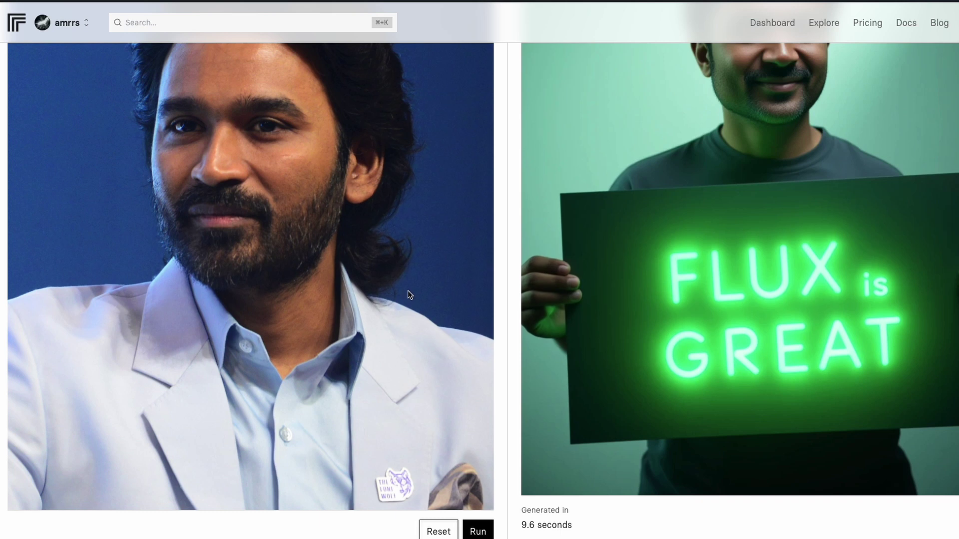
Run a generation with the suited face photo, then review the width, height, num_steps and id_weight inputs
scroll(408, 291, up, 5)
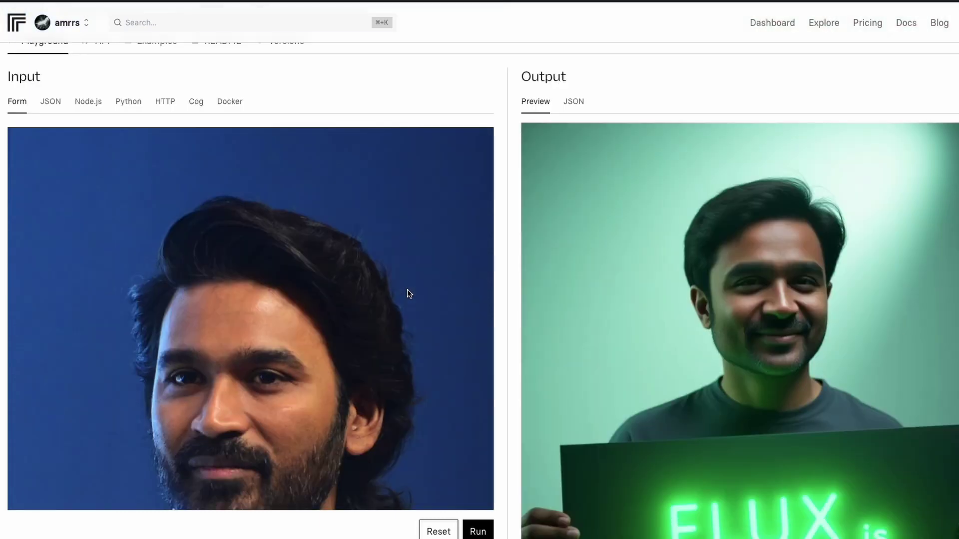
scroll(406, 289, up, 3)
scroll(243, 221, down, 4)
scroll(243, 221, down, 10)
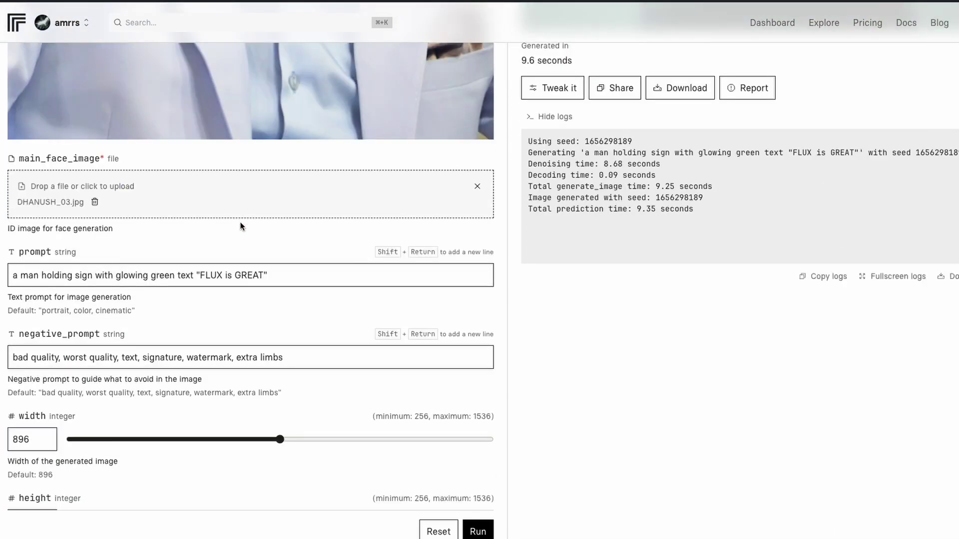
click(478, 531)
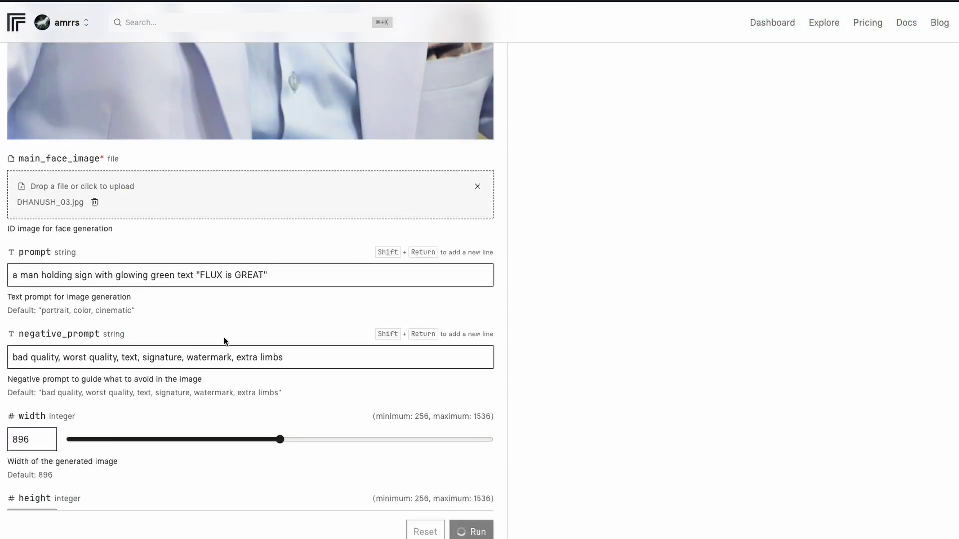
scroll(280, 302, down, 9)
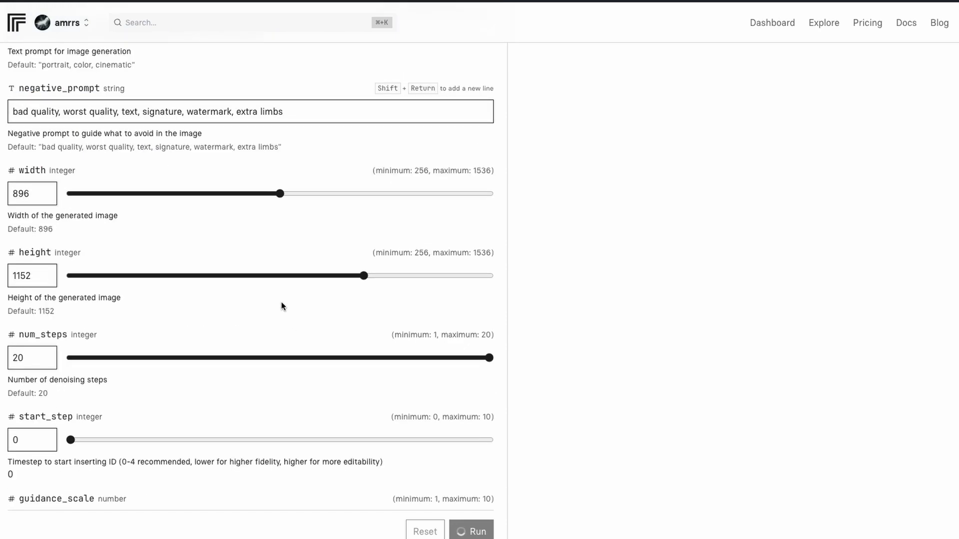
scroll(271, 299, down, 2)
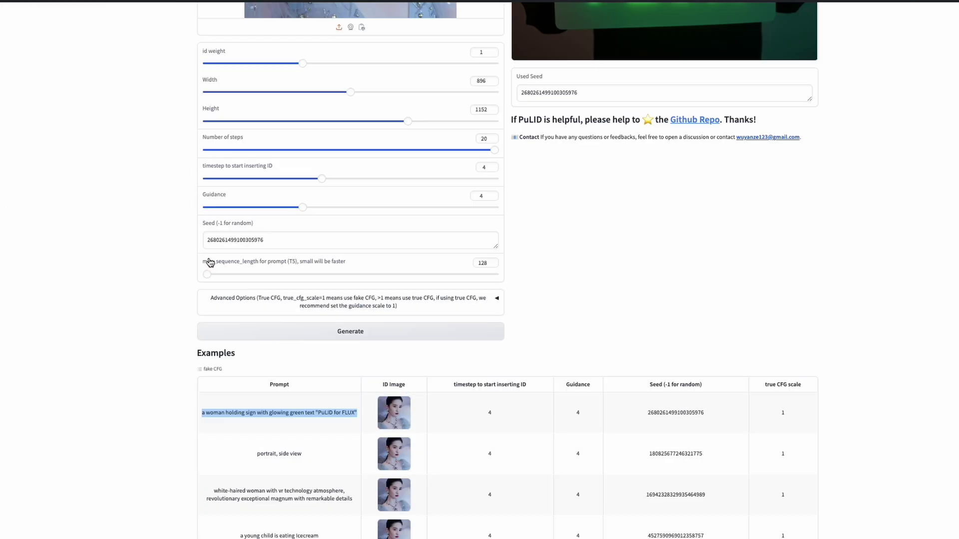
click(278, 411)
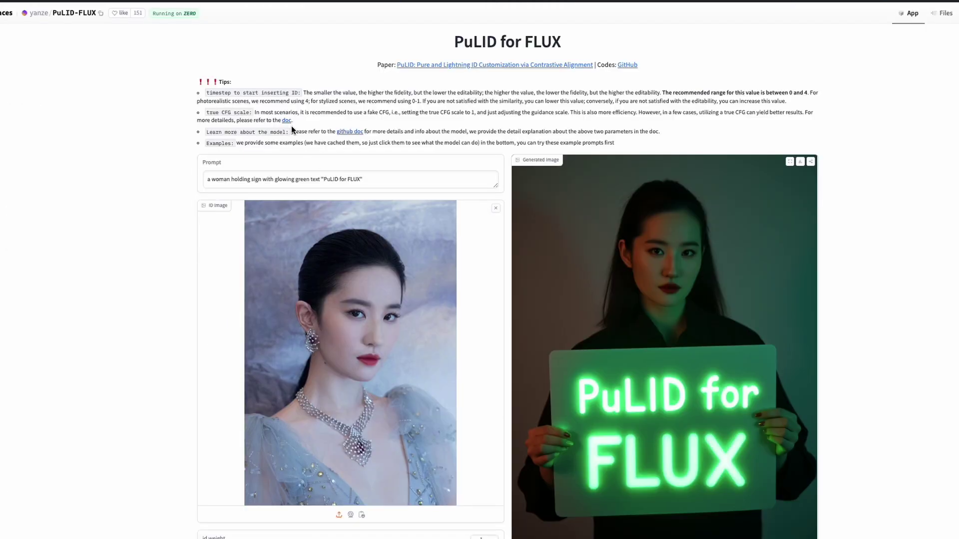
drag(206, 93, 306, 93)
click(307, 93)
drag(320, 104, 454, 102)
click(438, 101)
drag(196, 105, 307, 103)
click(307, 102)
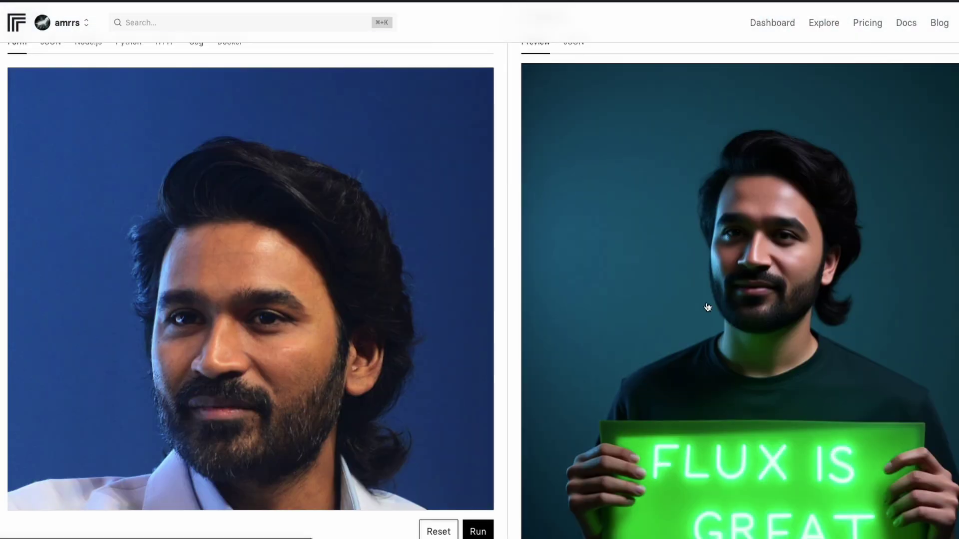
Set the ID image weight to about 0.5 and start a new generation
scroll(733, 300, down, 7)
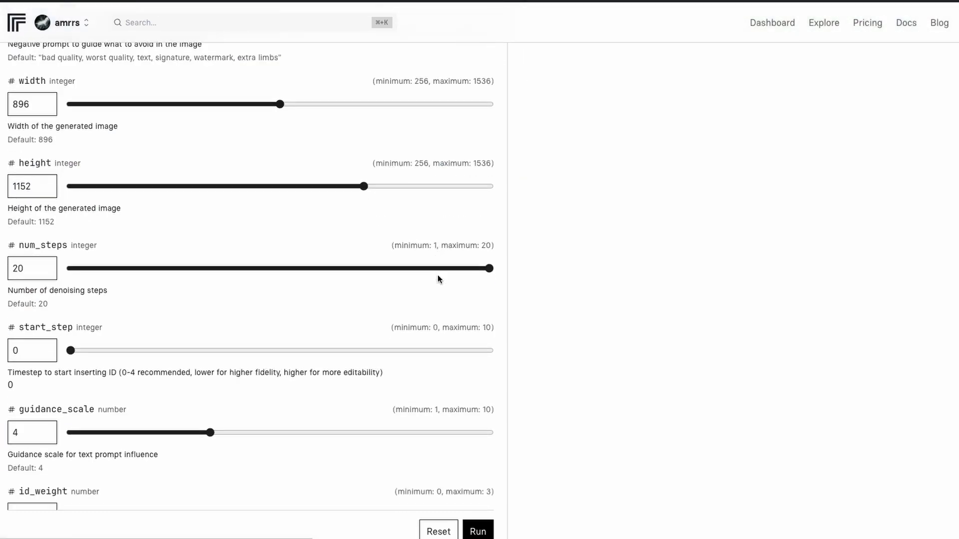
scroll(439, 278, down, 8)
click(119, 131)
drag(119, 131, 141, 131)
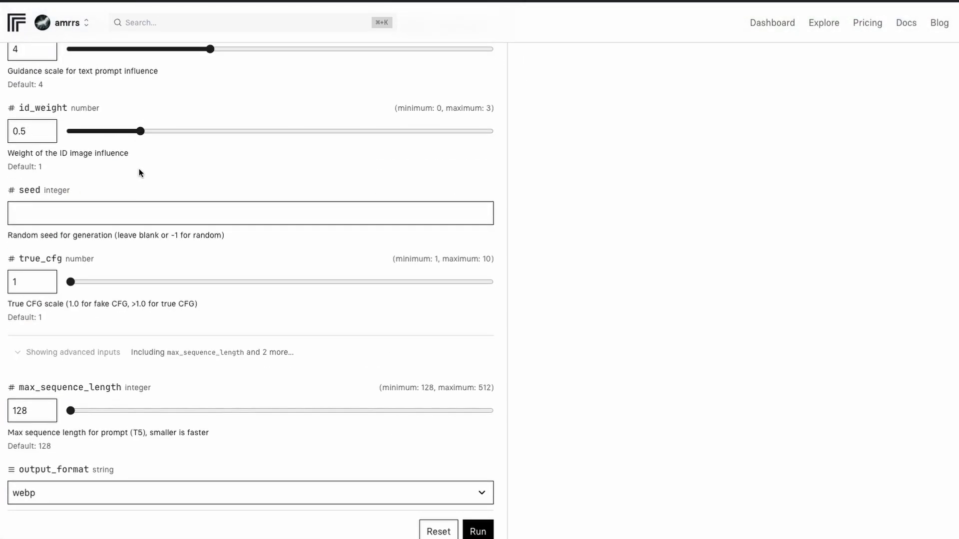
scroll(140, 174, up, 9)
scroll(139, 171, up, 6)
key(Return)
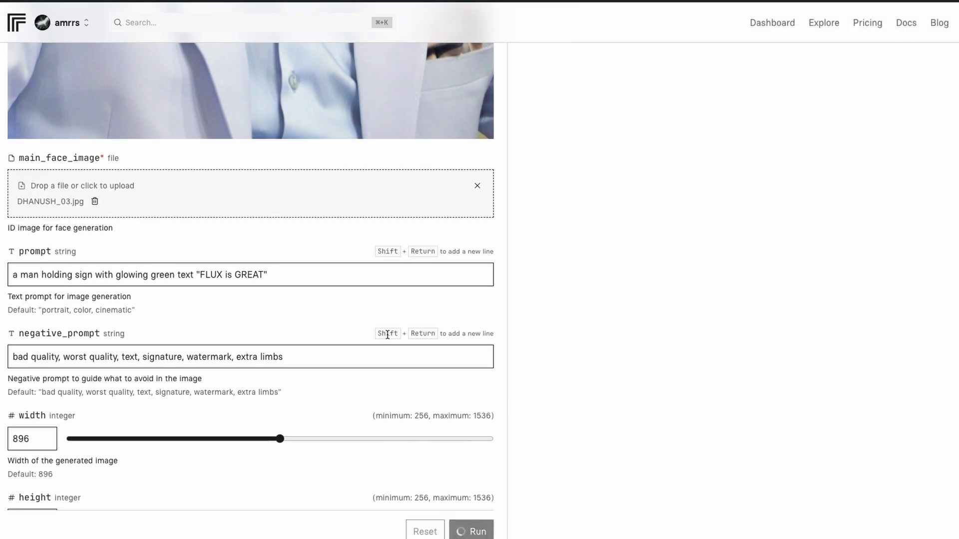
Review the output: the man in a dark shirt holding the glowing 'FLUX is GREAT' sign
scroll(349, 312, up, 10)
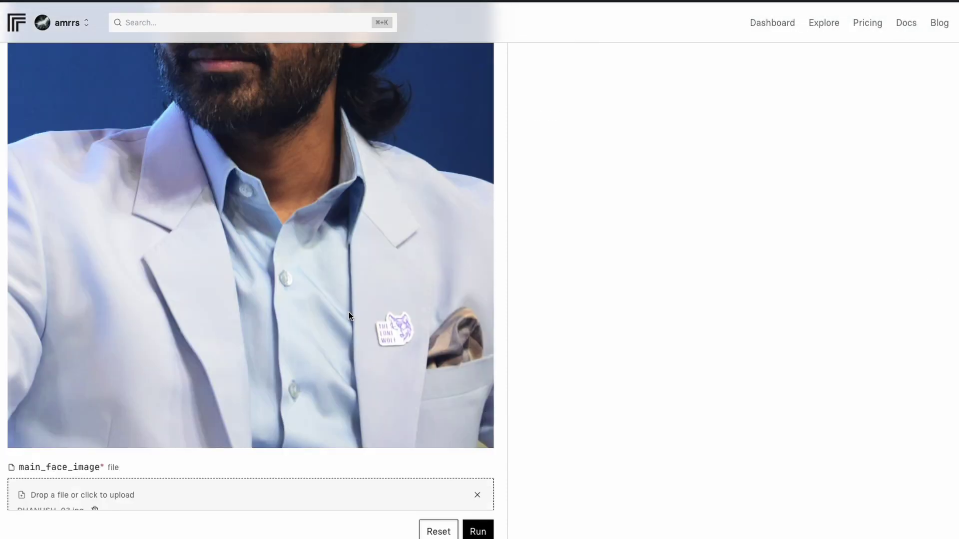
scroll(348, 312, down, 3)
scroll(348, 312, down, 2)
scroll(349, 312, up, 3)
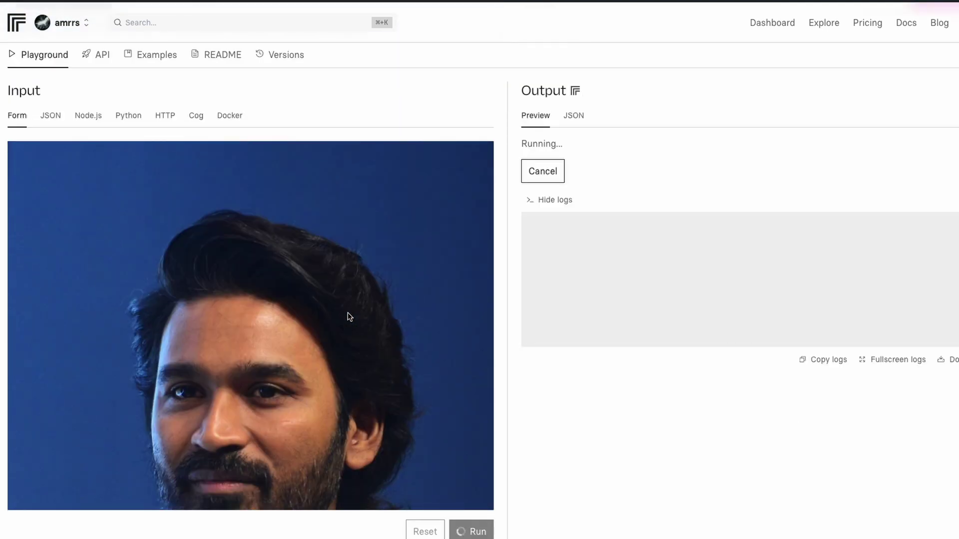
scroll(348, 312, down, 3)
scroll(349, 313, up, 2)
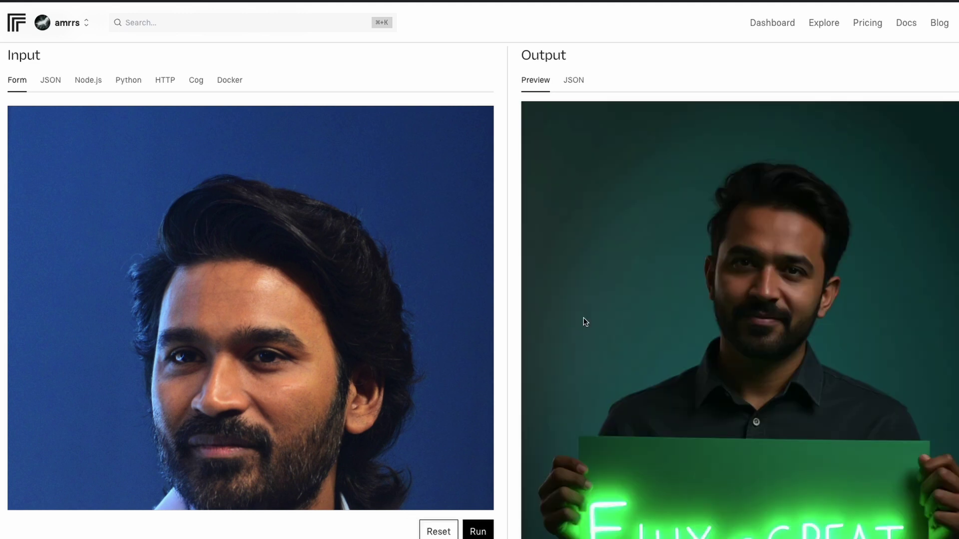
scroll(757, 334, down, 4)
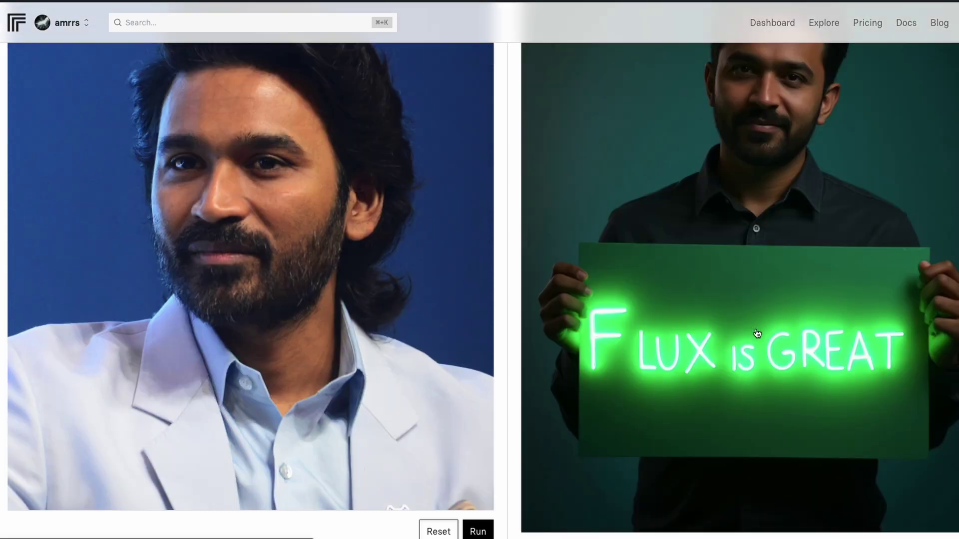
scroll(758, 334, up, 5)
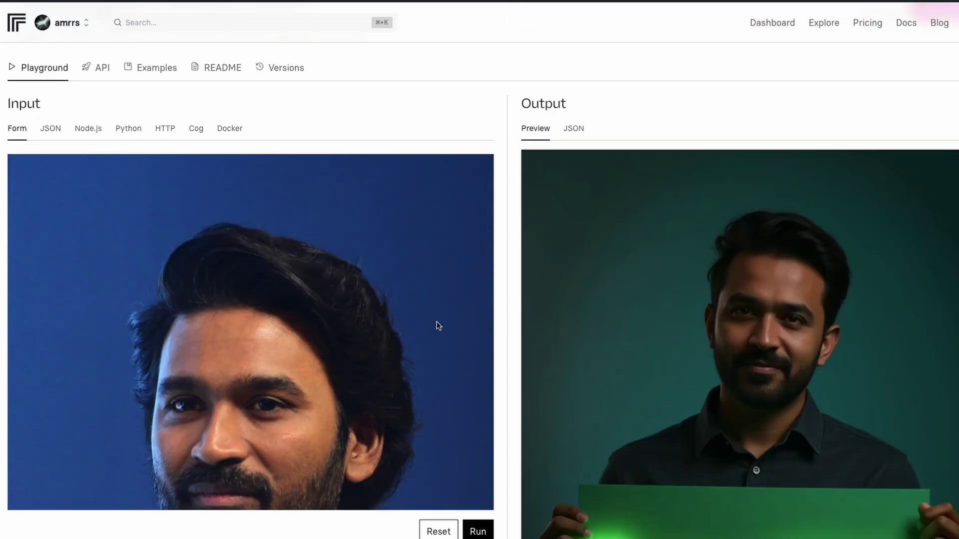
Raise the id_weight slider to 1
scroll(439, 322, down, 12)
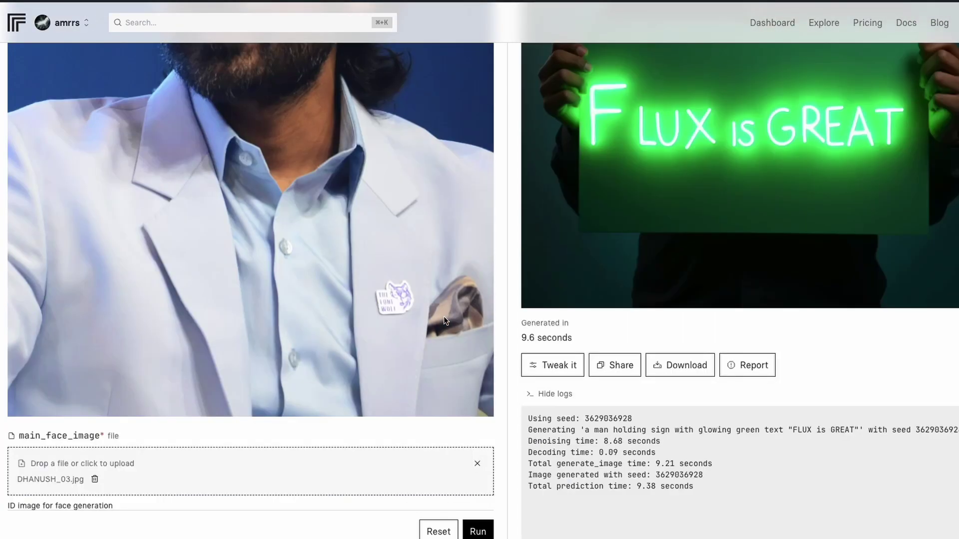
scroll(224, 265, down, 20)
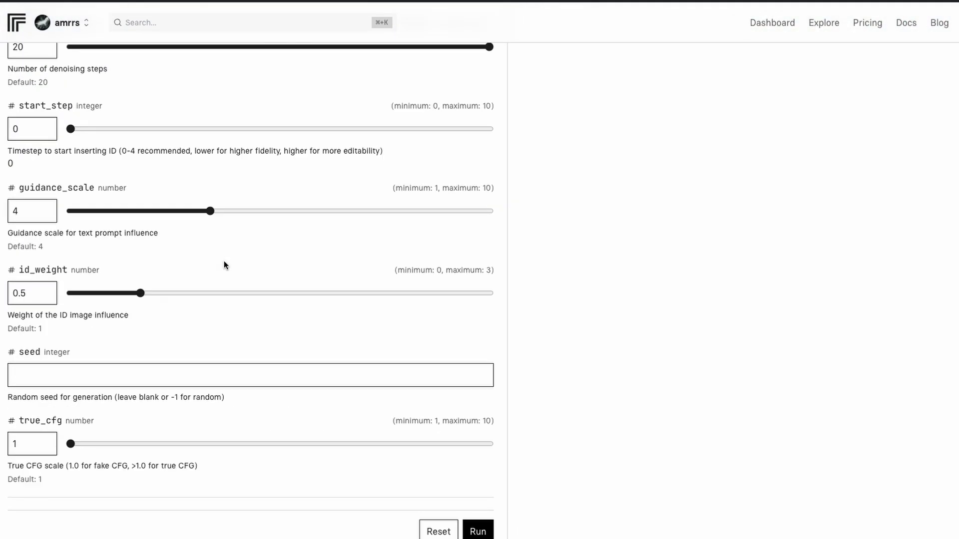
scroll(223, 261, up, 15)
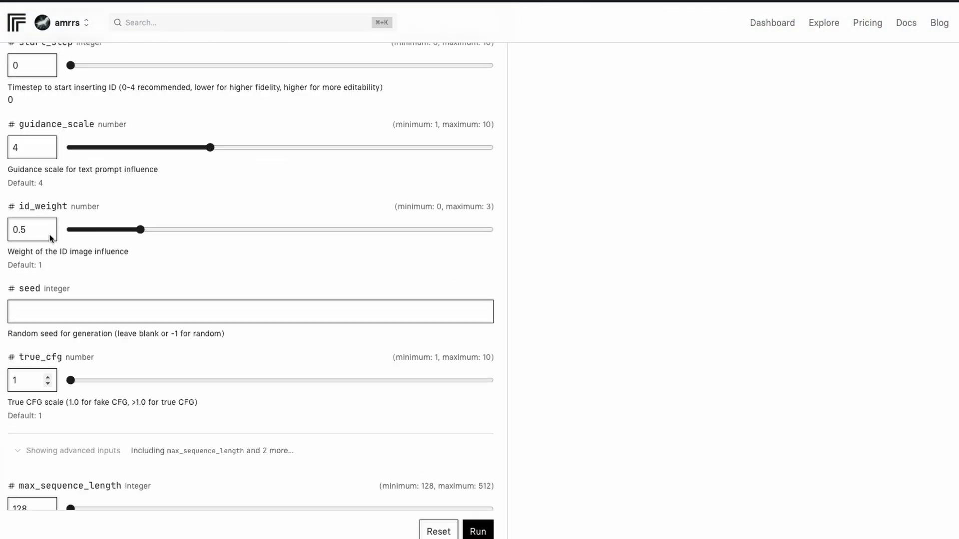
scroll(79, 436, down, 5)
drag(140, 208, 210, 206)
Load the woman's .webp portrait from Downloads as the face image
scroll(215, 245, up, 15)
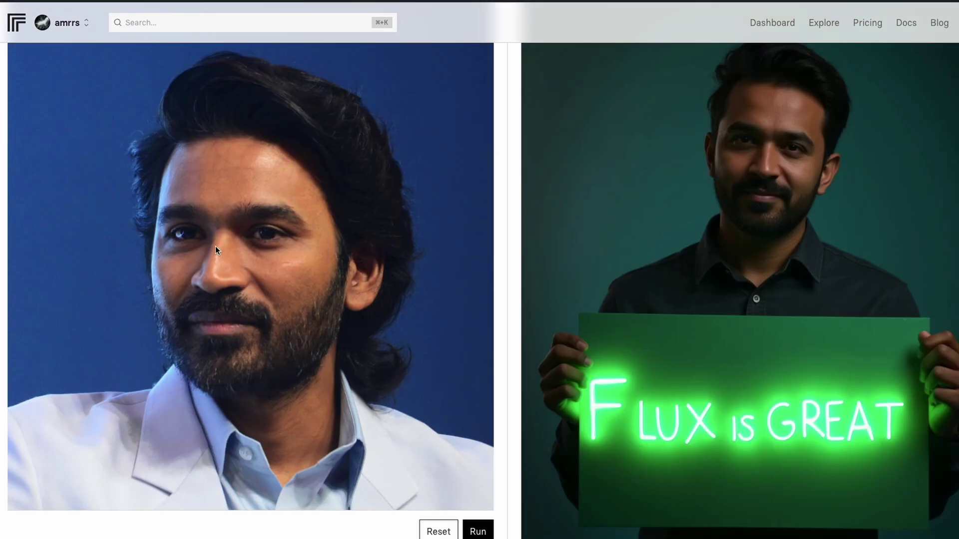
scroll(214, 246, down, 5)
scroll(215, 245, down, 3)
scroll(263, 392, down, 15)
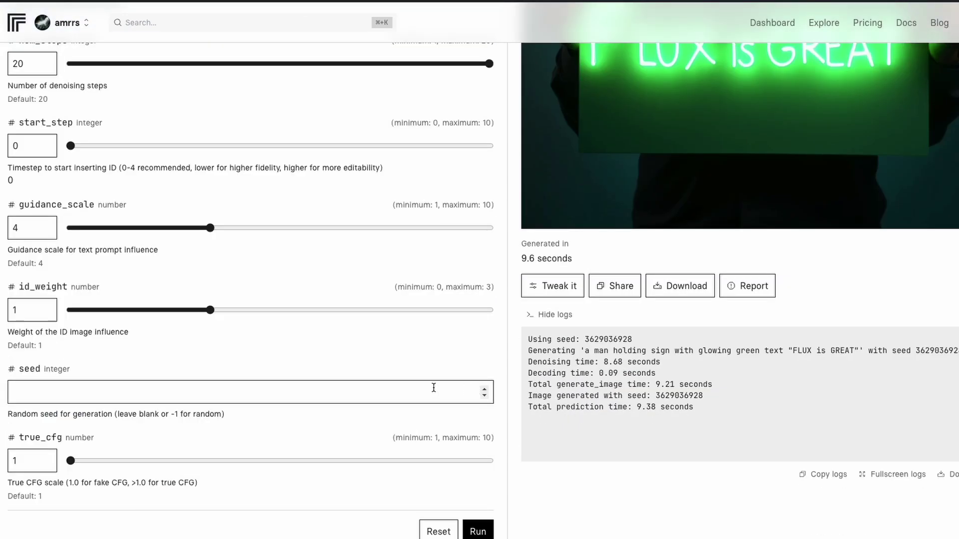
scroll(54, 280, up, 6)
scroll(55, 281, up, 6)
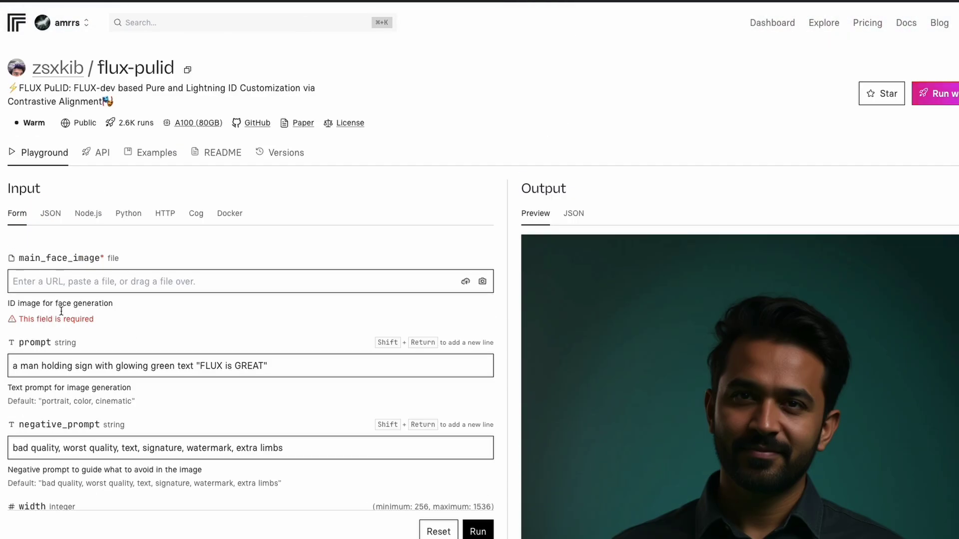
click(483, 283)
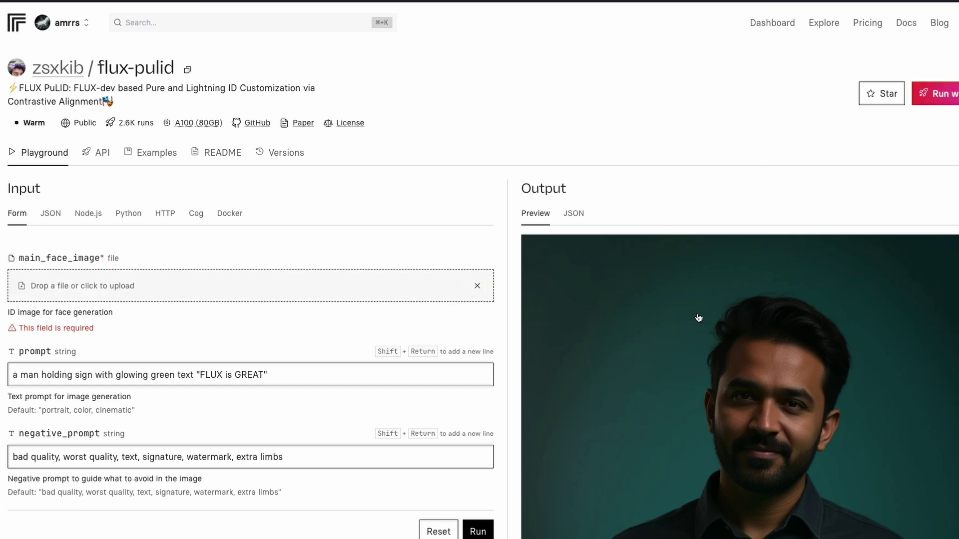
click(78, 278)
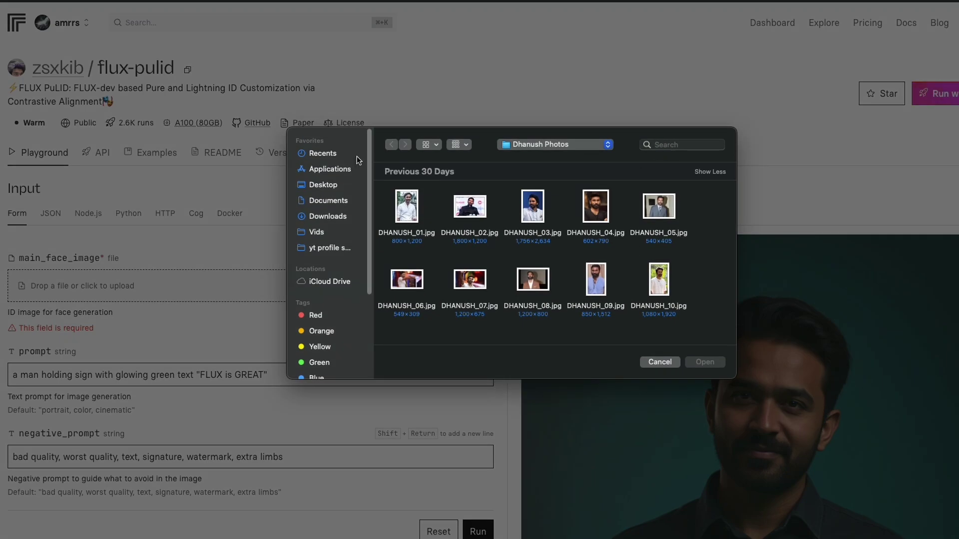
click(336, 214)
scroll(511, 241, down, 5)
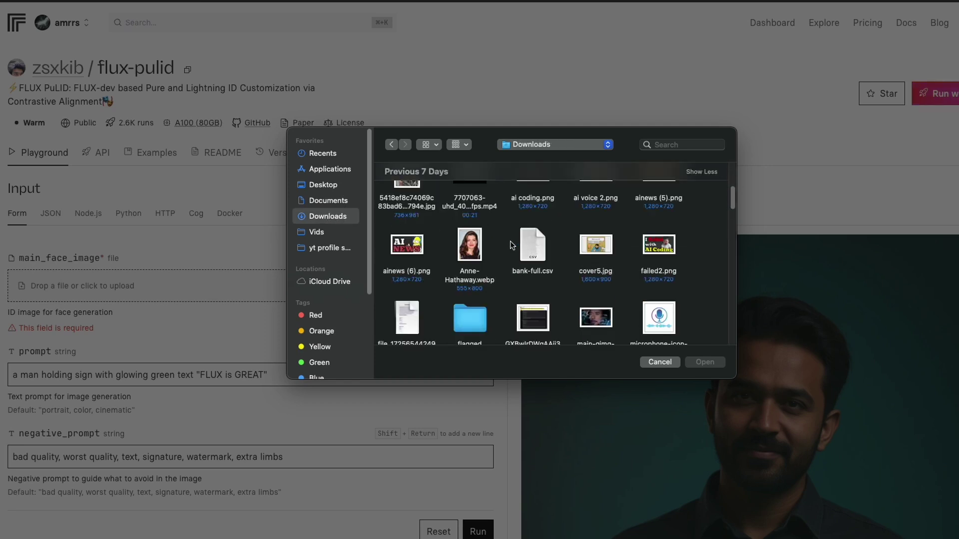
double_click(474, 244)
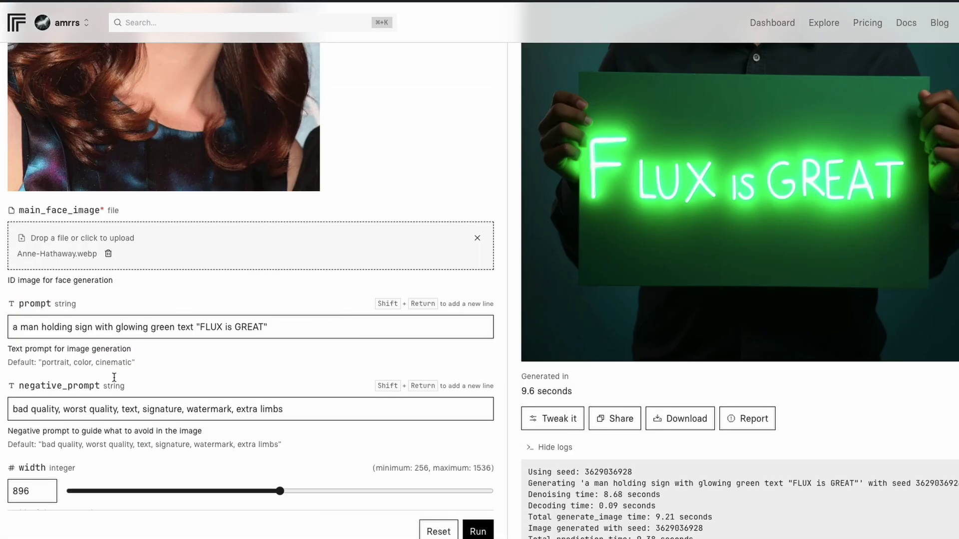
Replace the prompt with 'pixar ,sticker' and run the generation
click(176, 327)
key(ctrl+a)
text(pix)
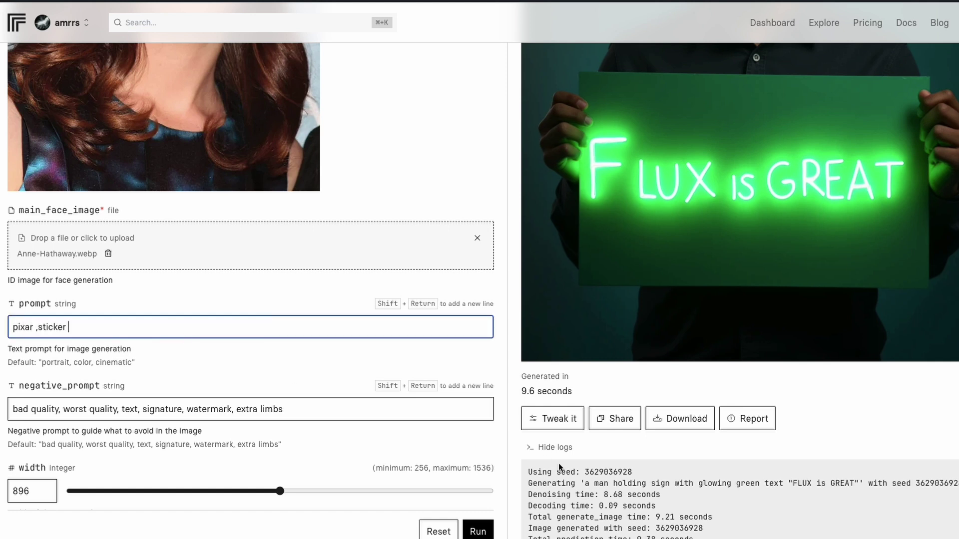
text(ar ,sticker)
key(Return)
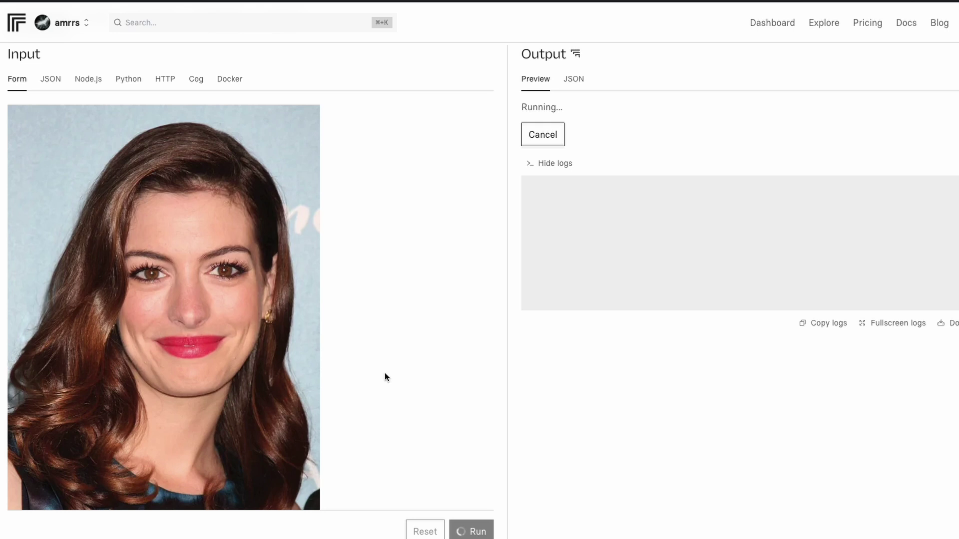
Review the generated pixar-style cartoon sticker of the woman
scroll(385, 371, up, 3)
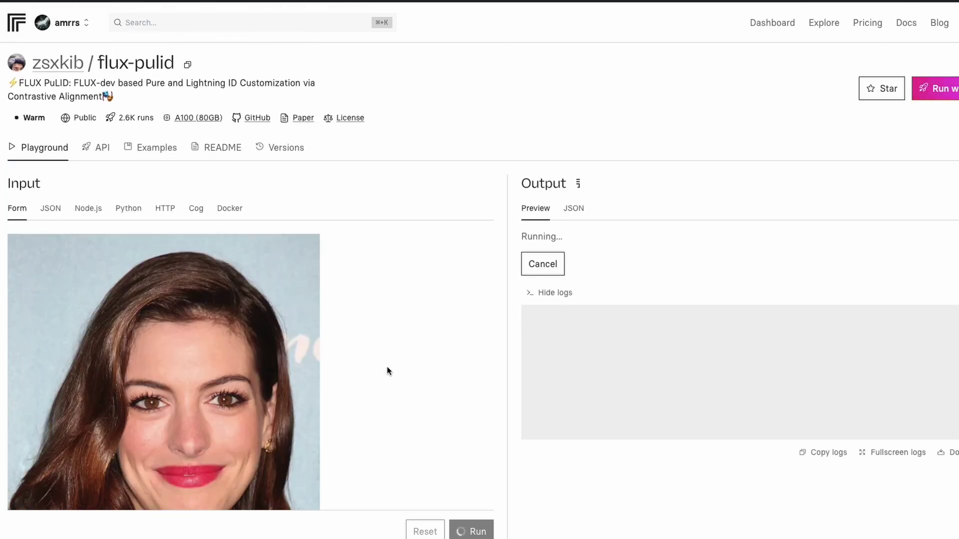
scroll(388, 371, down, 5)
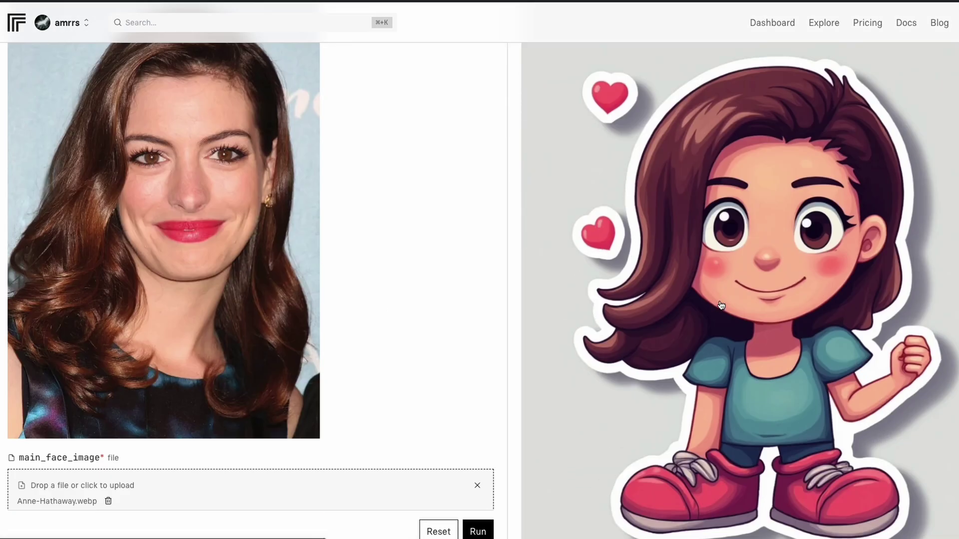
scroll(446, 272, up, 5)
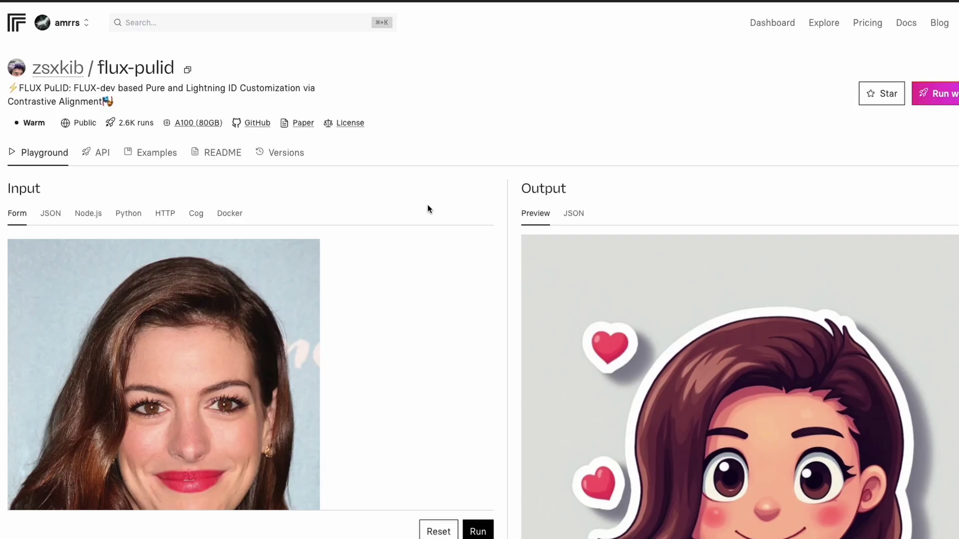
scroll(408, 227, down, 5)
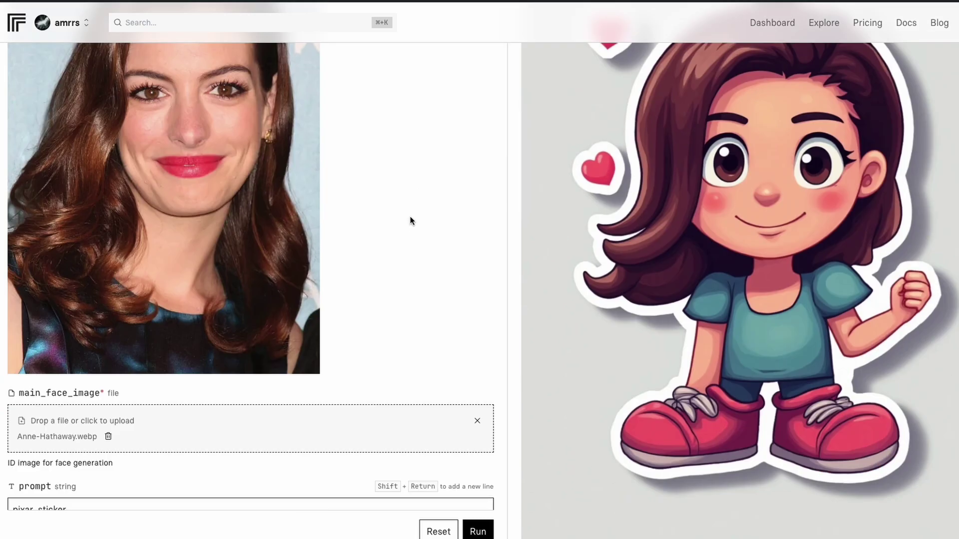
scroll(411, 212, down, 5)
scroll(754, 232, up, 6)
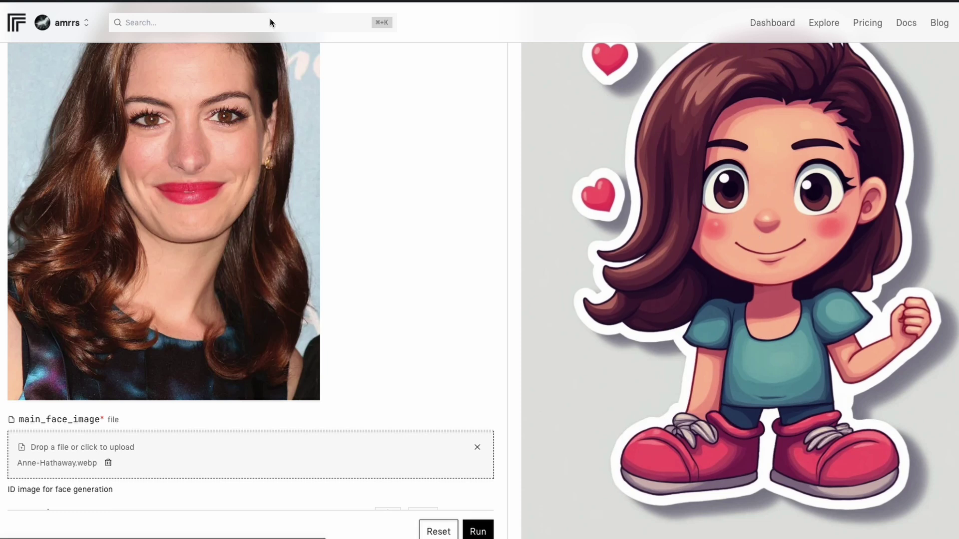
scroll(441, 307, up, 3)
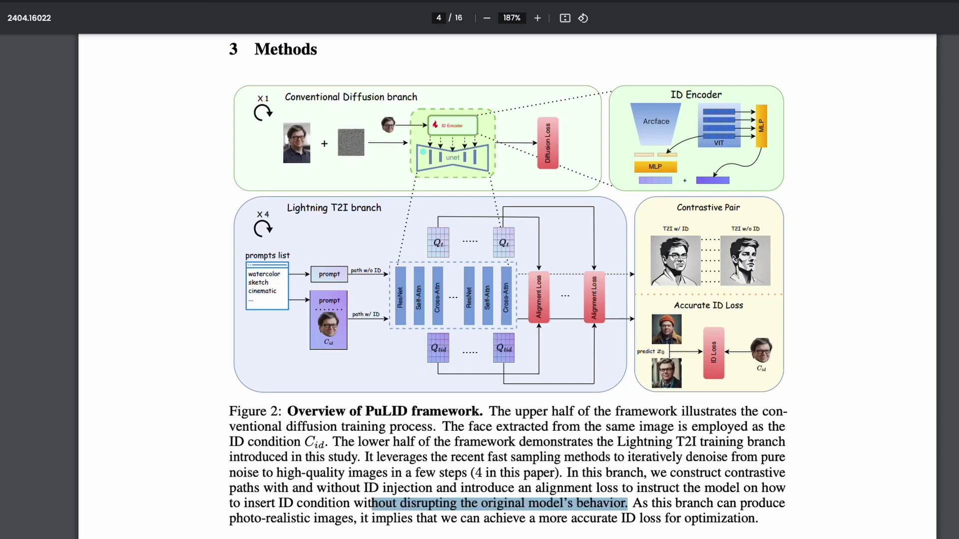
scroll(331, 180, up, 15)
scroll(330, 190, down, 5)
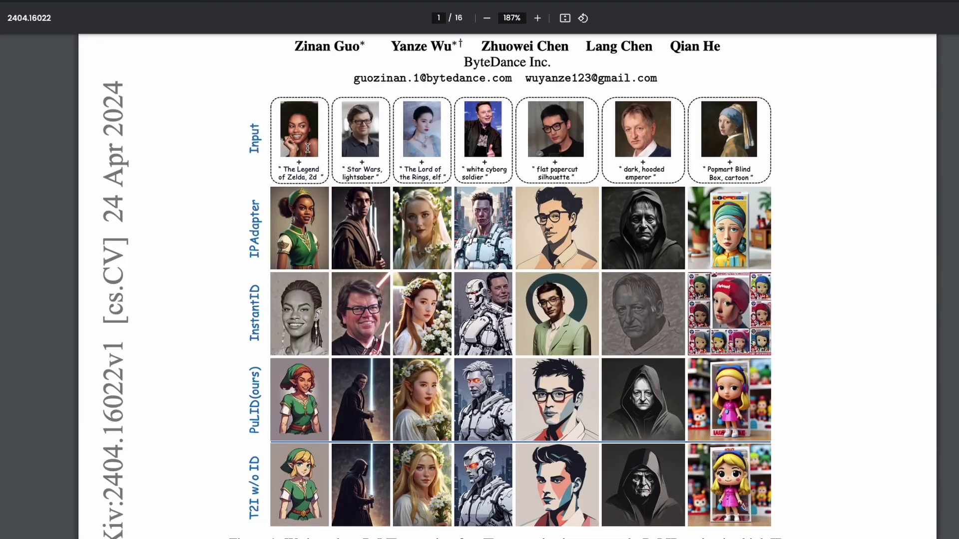
drag(251, 261, 258, 190)
click(255, 237)
scroll(498, 279, down, 1)
scroll(499, 283, down, 2)
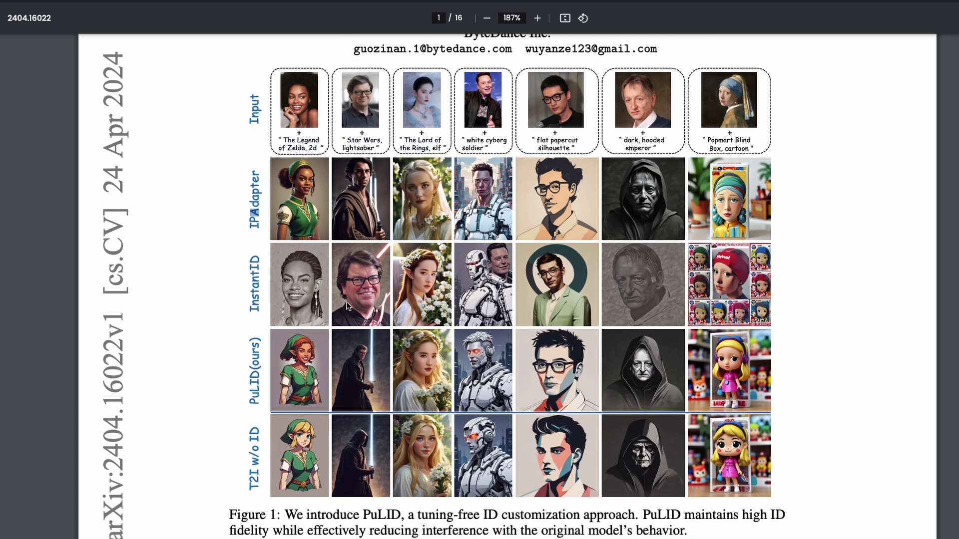
drag(245, 286, 253, 319)
click(253, 292)
drag(256, 390, 255, 481)
click(252, 511)
click(245, 497)
scroll(791, 349, up, 2)
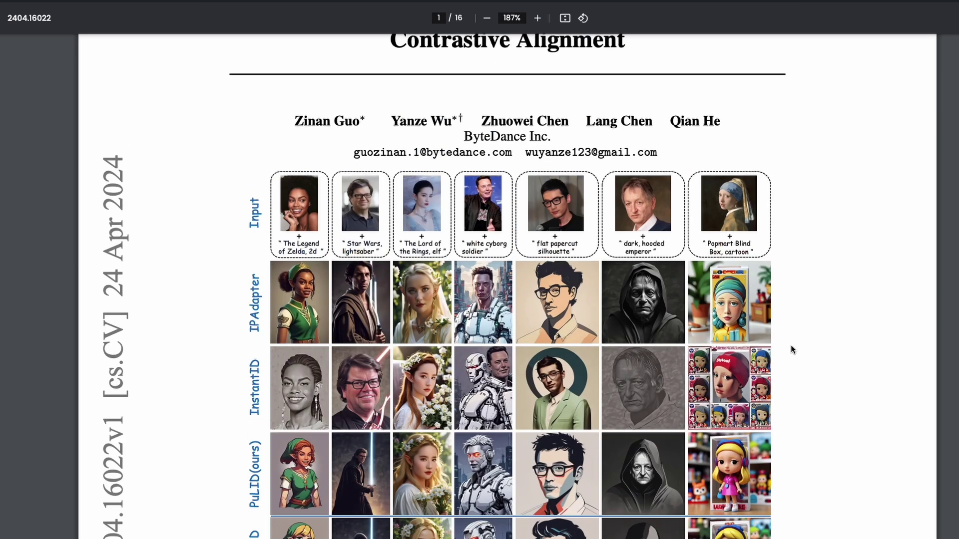
scroll(791, 349, down, 2)
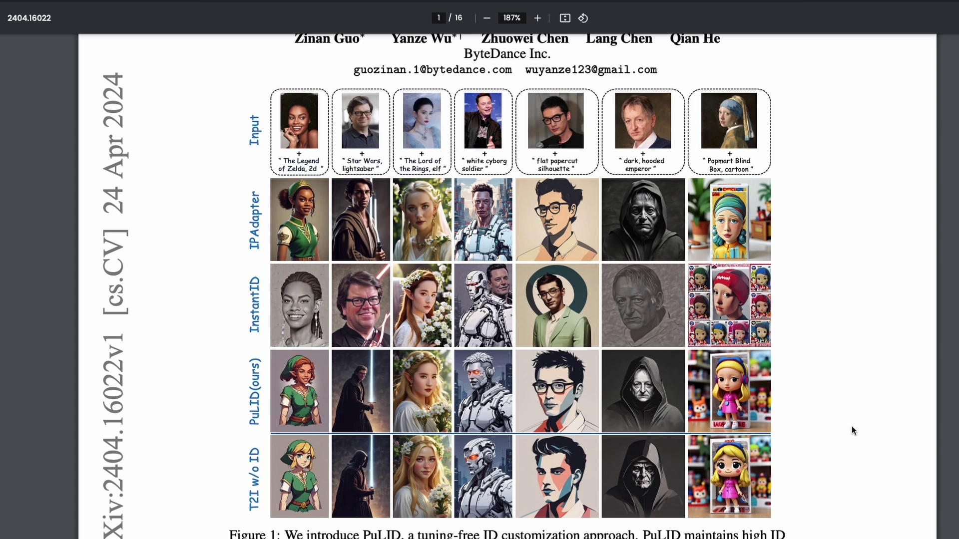
scroll(852, 425, up, 3)
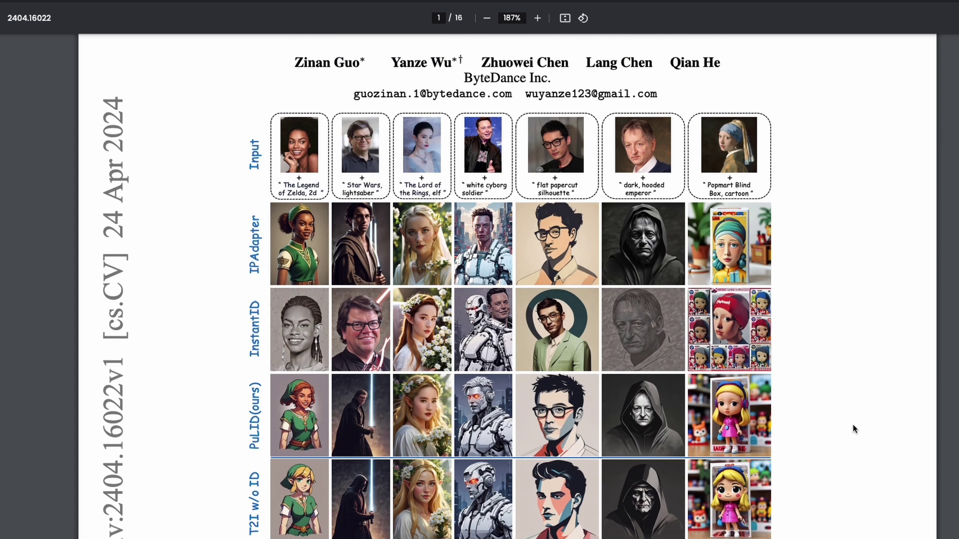
scroll(852, 426, down, 2)
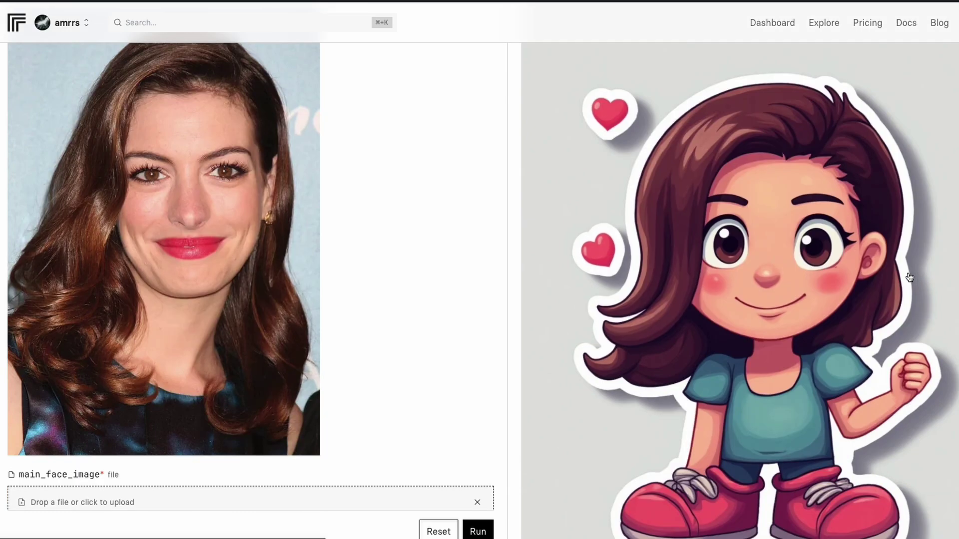
scroll(582, 251, up, 2)
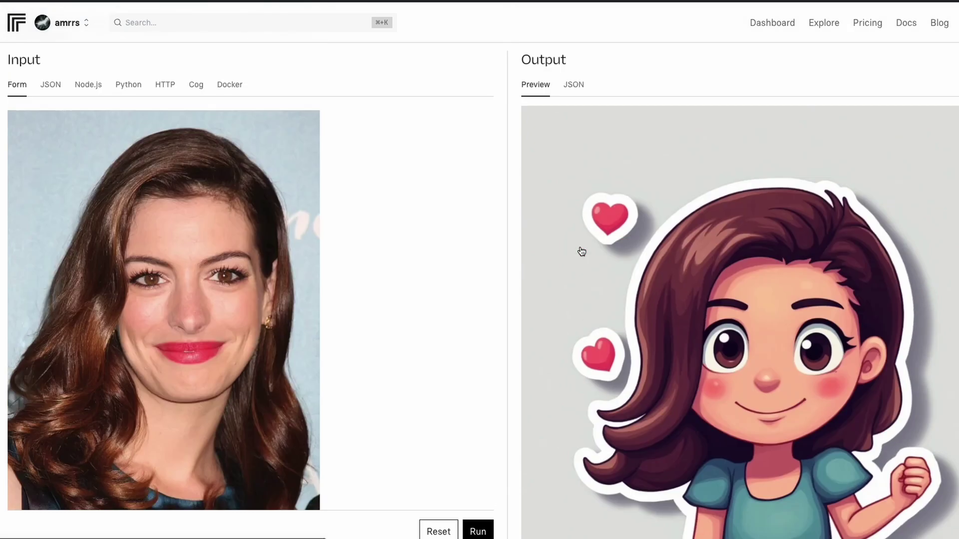